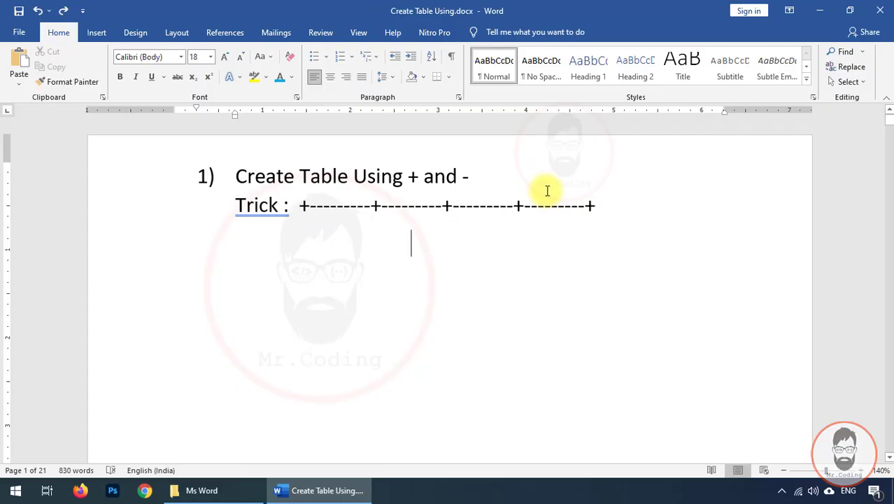
# - Point out the + and - in the tip title, then start a blank line below the Trick example
pyautogui.press('Home')
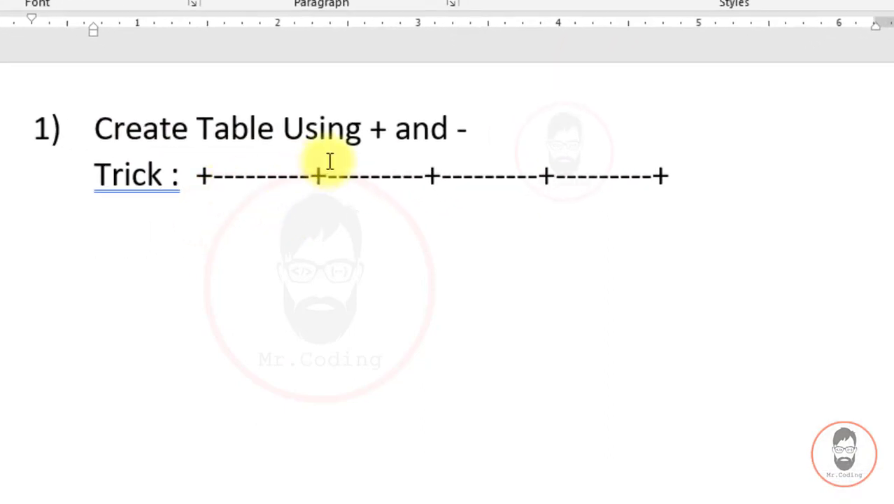
pyautogui.doubleClick(371, 126)
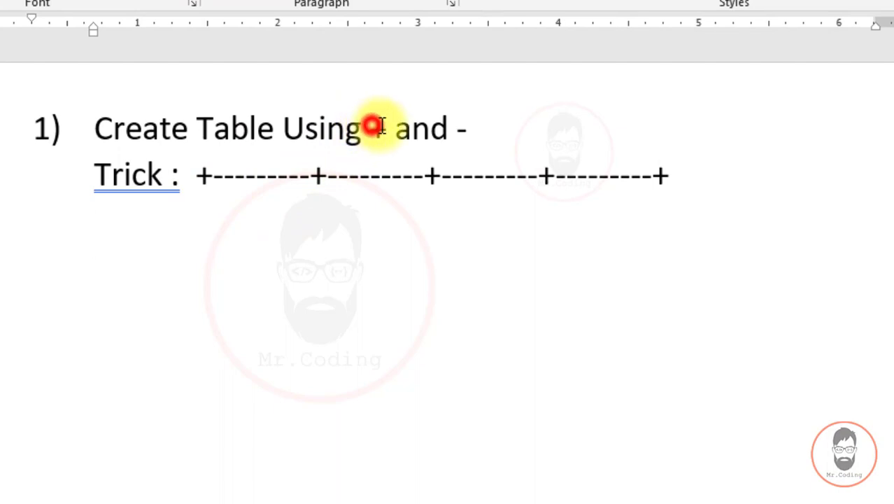
pyautogui.doubleClick(458, 128)
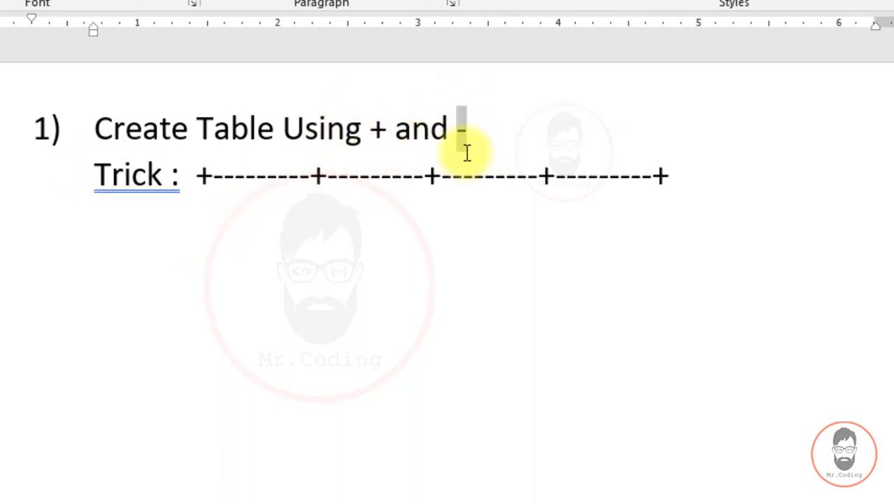
pyautogui.click(137, 219)
pyautogui.press('Return')
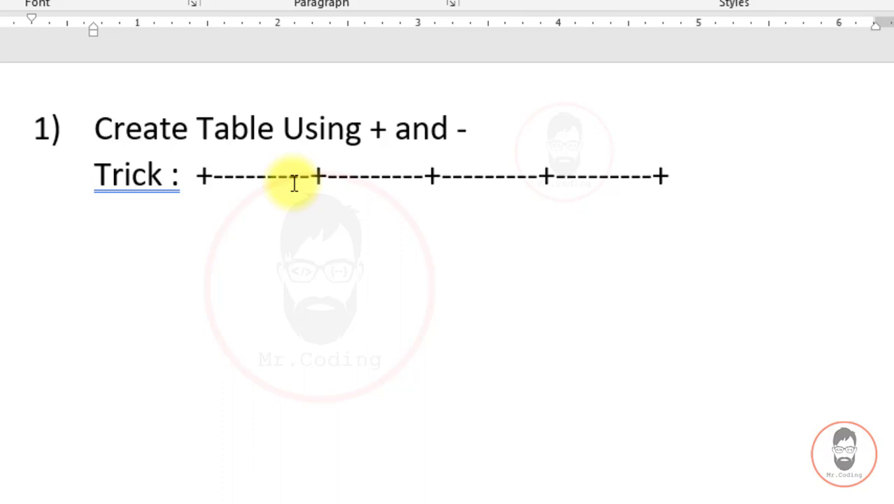
# - Type +--------------+------------+----------+ so Word AutoFormats it into a three-column table
pyautogui.write('+----')
pyautogui.write('----------')
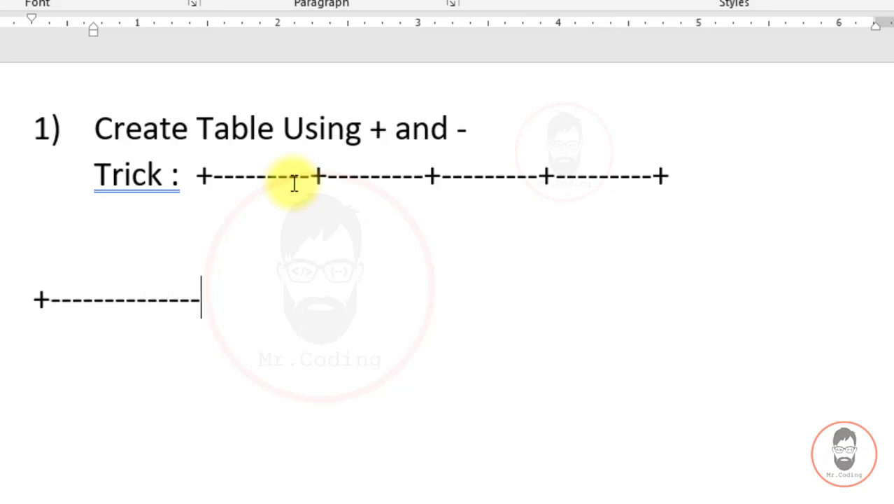
pyautogui.write('+')
pyautogui.write('----------')
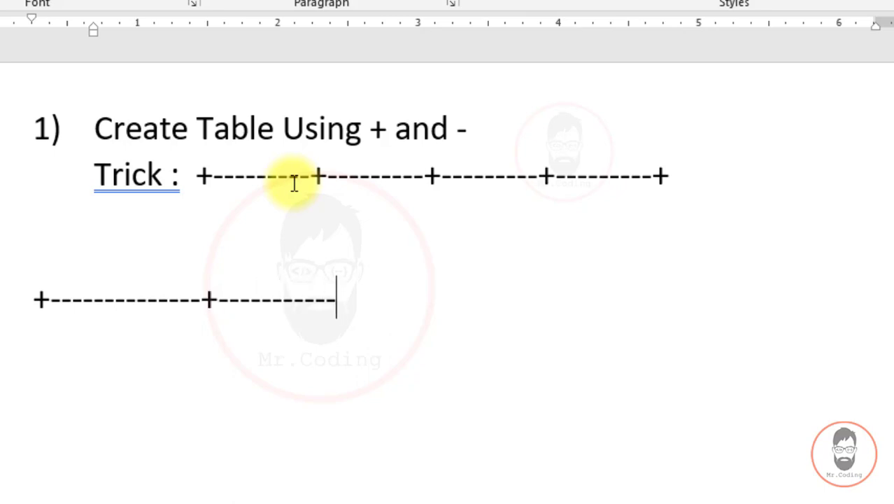
pyautogui.write('--+----')
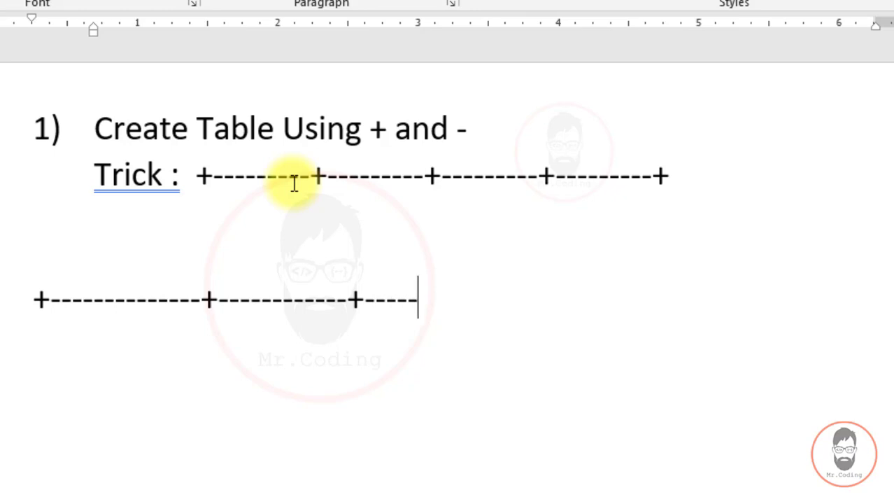
pyautogui.write('------+')
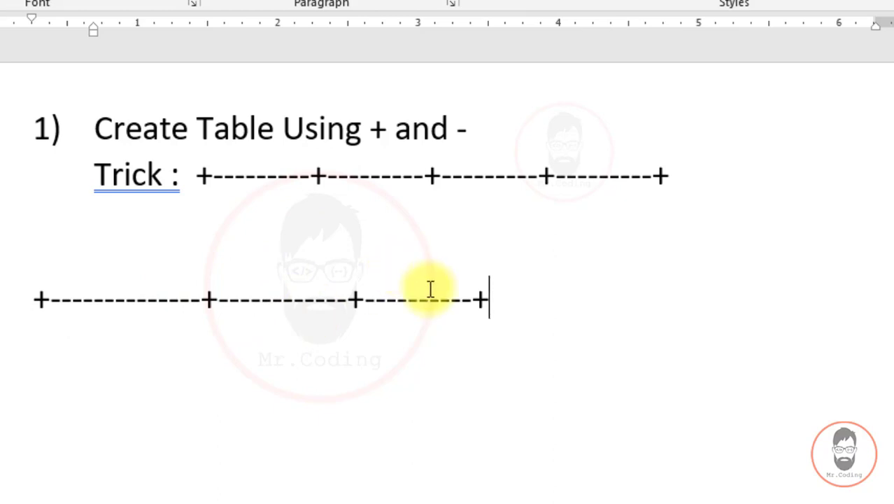
pyautogui.press('Return')
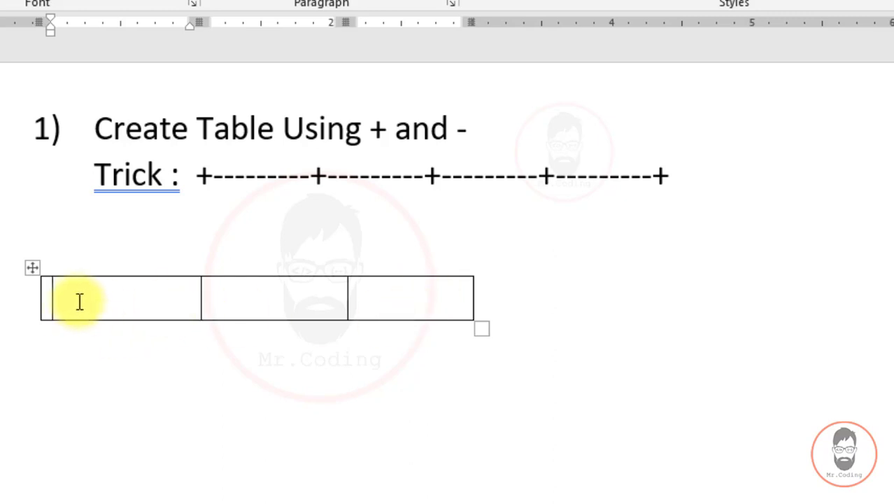
# - Type +------------------------+-------+-----------+ below the first table to create a second one with a wider first column
pyautogui.click(56, 360)
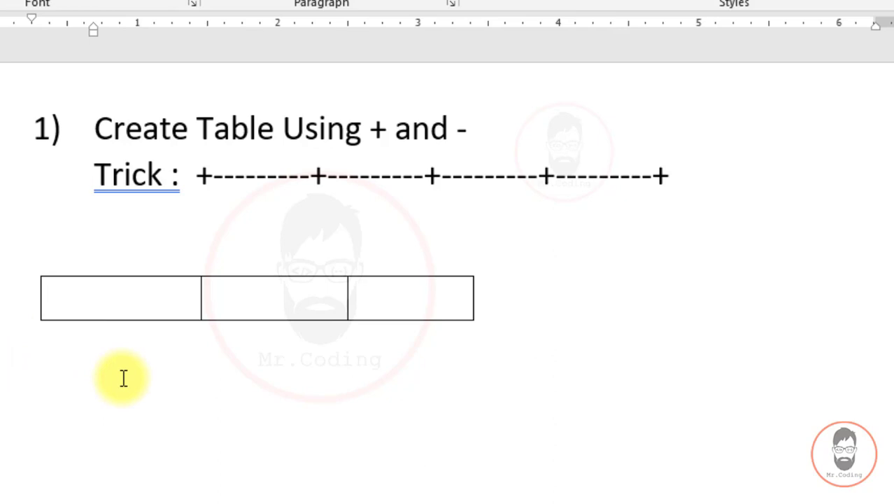
pyautogui.write('+')
pyautogui.write('---------')
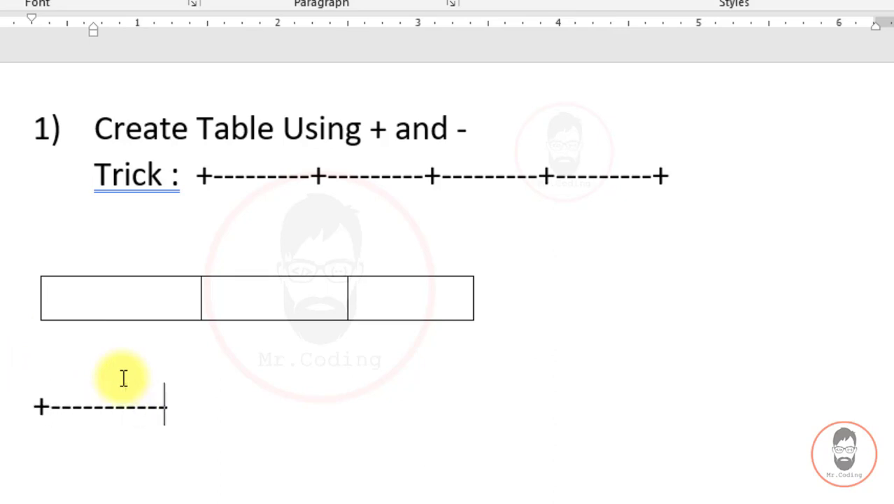
pyautogui.write('---------------')
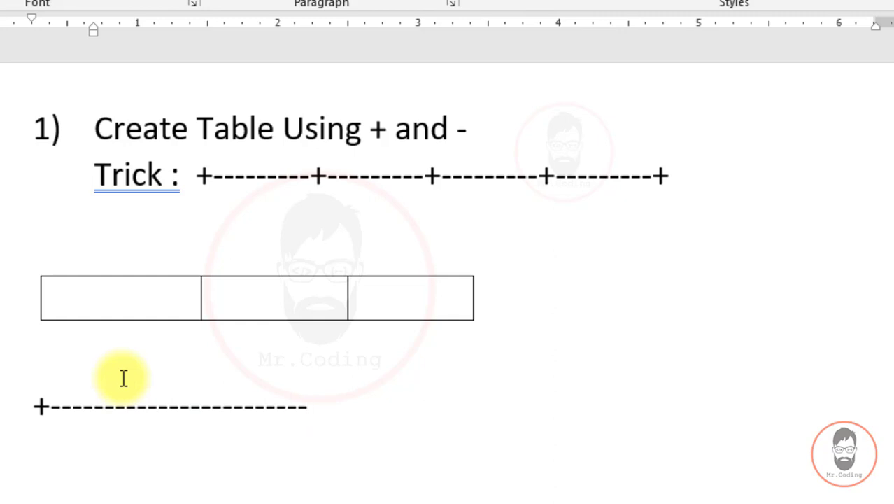
pyautogui.write('+-------')
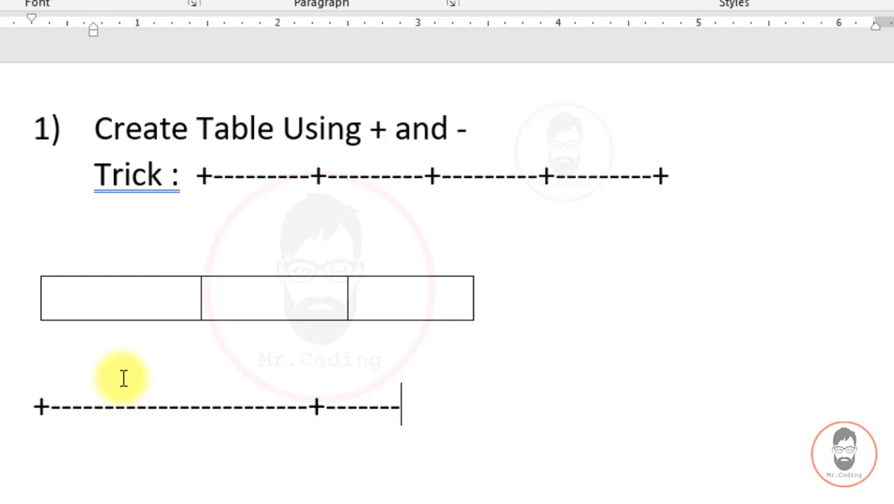
pyautogui.write('+-----')
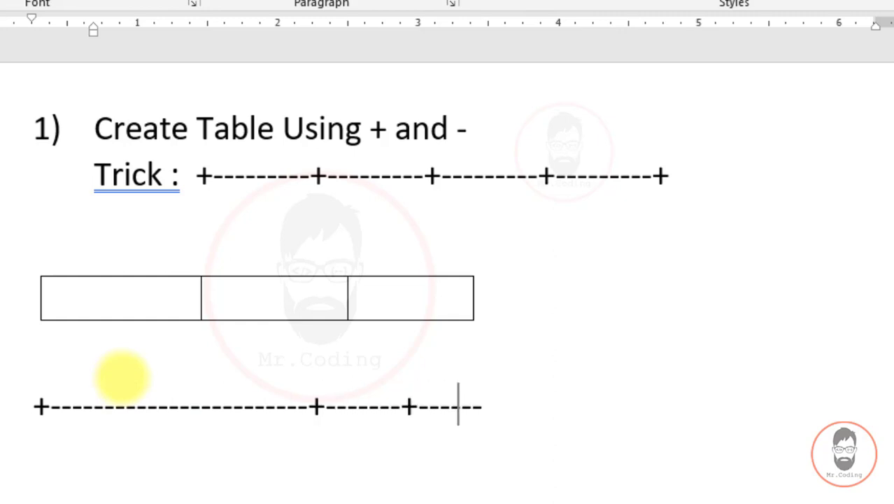
pyautogui.write('------+')
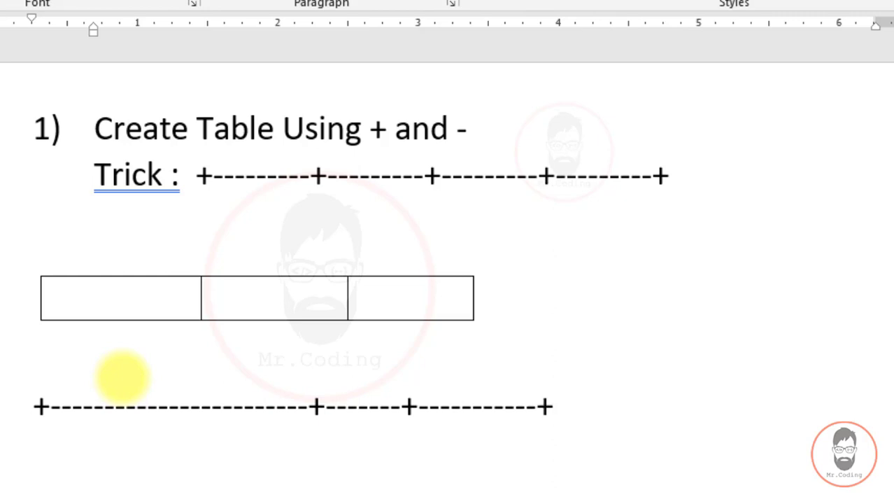
pyautogui.press('Return')
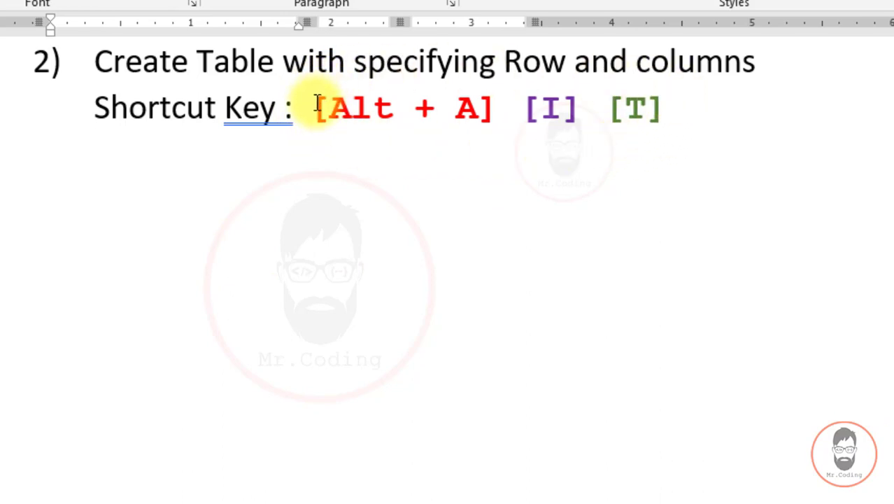
pyautogui.moveTo(316, 105); pyautogui.dragTo(496, 112)
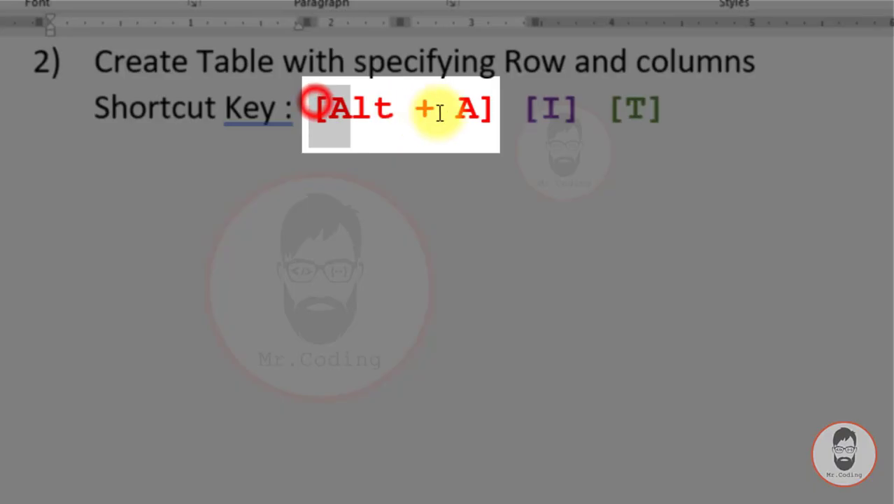
pyautogui.click(415, 113)
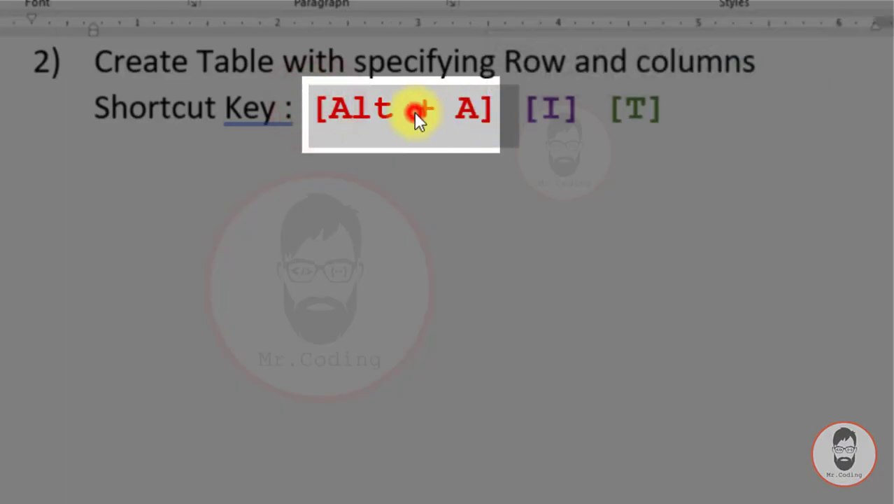
pyautogui.moveTo(525, 110); pyautogui.dragTo(663, 103)
pyautogui.click(559, 112)
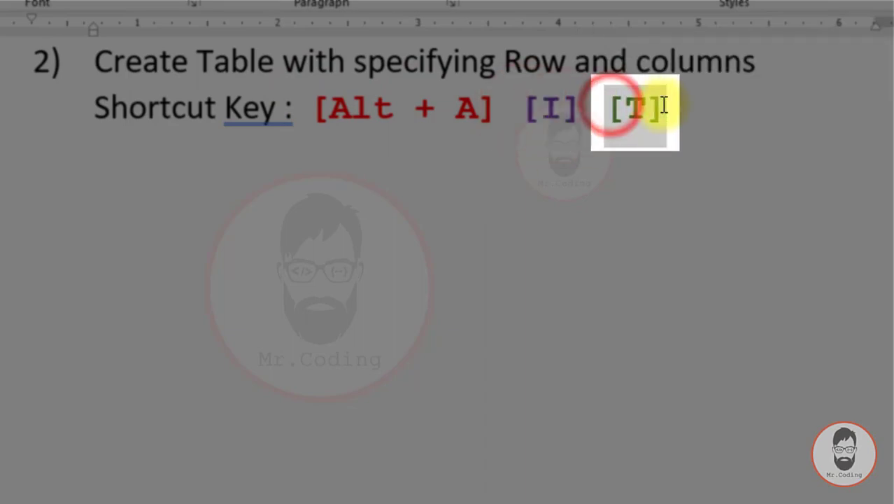
pyautogui.click(465, 148)
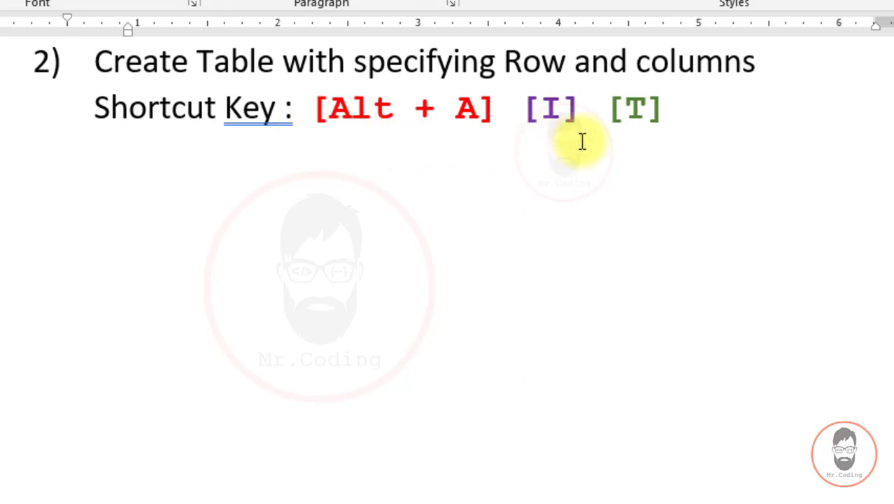
pyautogui.moveTo(314, 111); pyautogui.dragTo(498, 110)
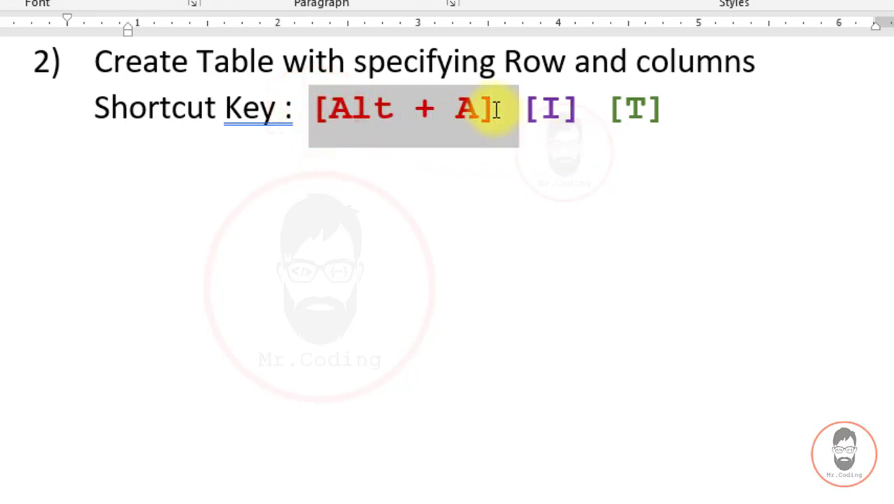
pyautogui.click(428, 120)
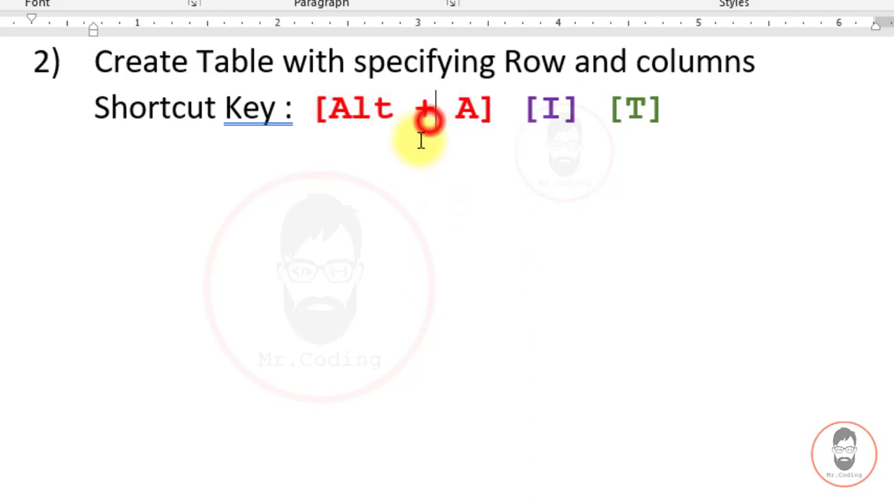
pyautogui.moveTo(531, 112); pyautogui.dragTo(559, 115)
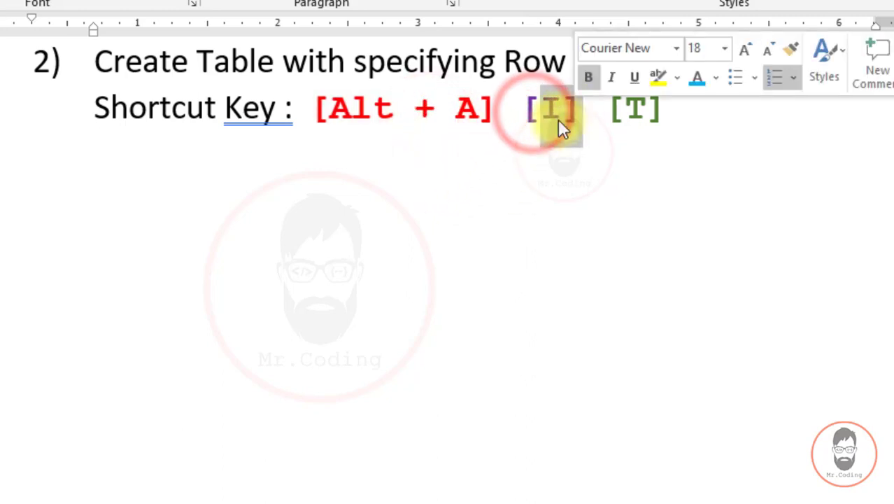
pyautogui.click(537, 133)
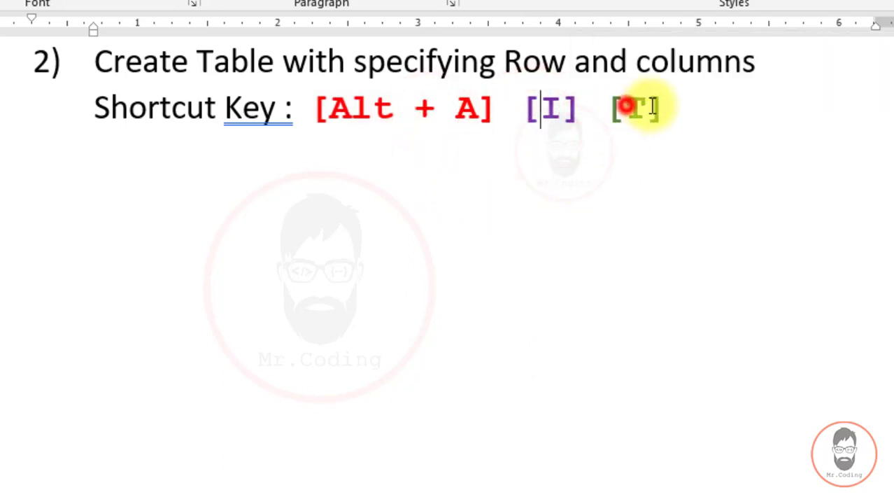
pyautogui.moveTo(624, 107); pyautogui.dragTo(645, 112)
pyautogui.click(608, 170)
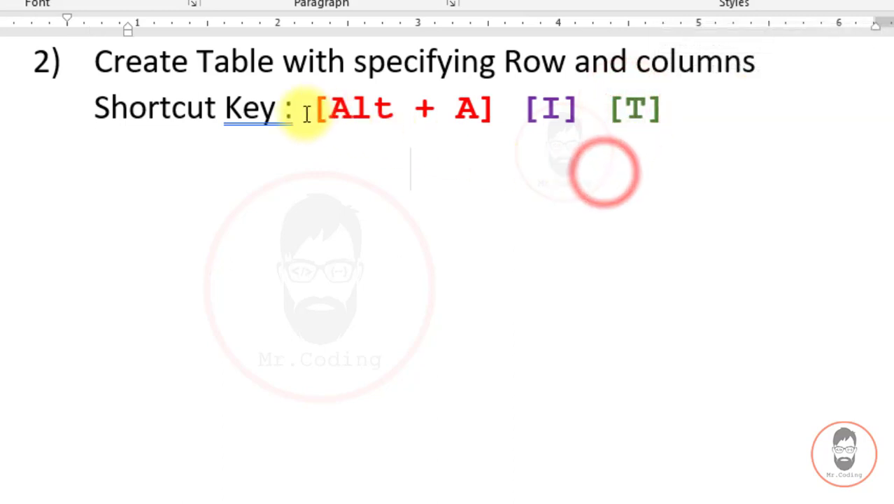
pyautogui.click(146, 170)
pyautogui.click(96, 160)
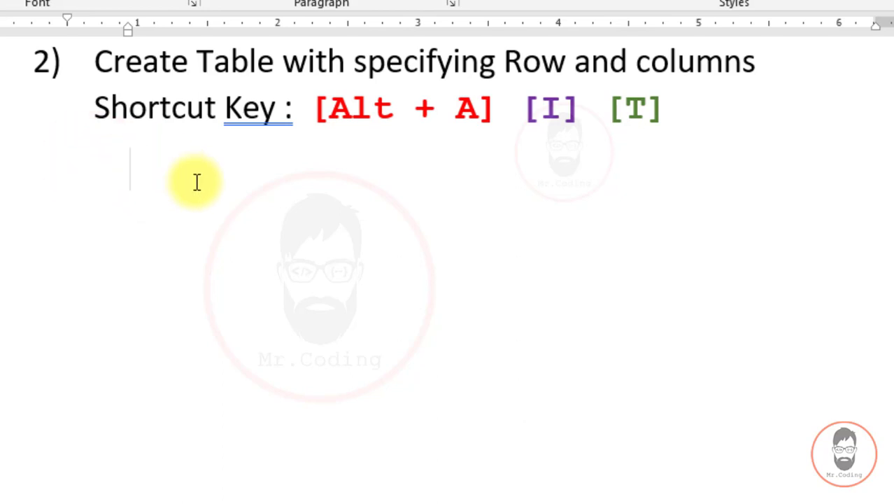
# - Insert a 5-column, 2-row table using the Alt+A, I, T shortcut
pyautogui.hotkey('alt', 'a')
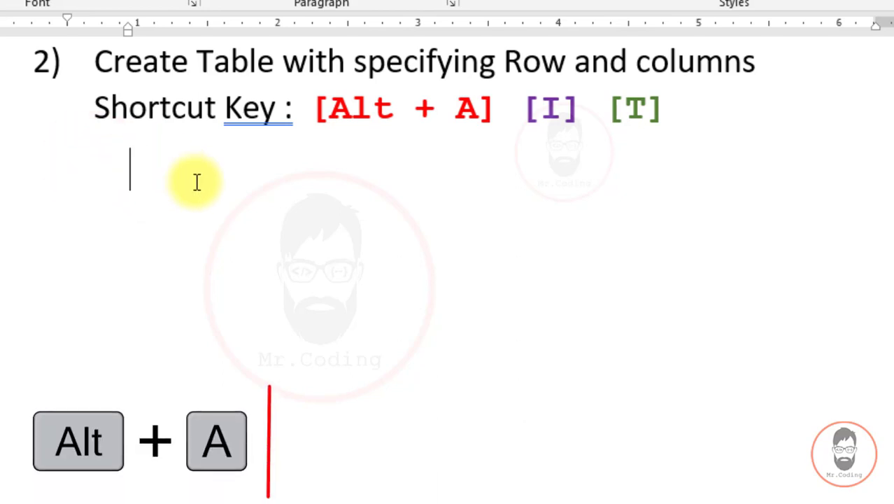
pyautogui.press('i')
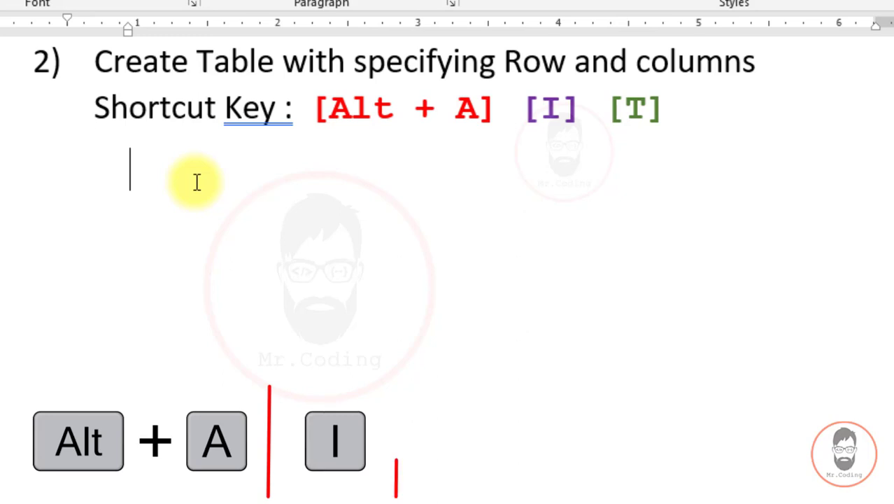
pyautogui.press('t')
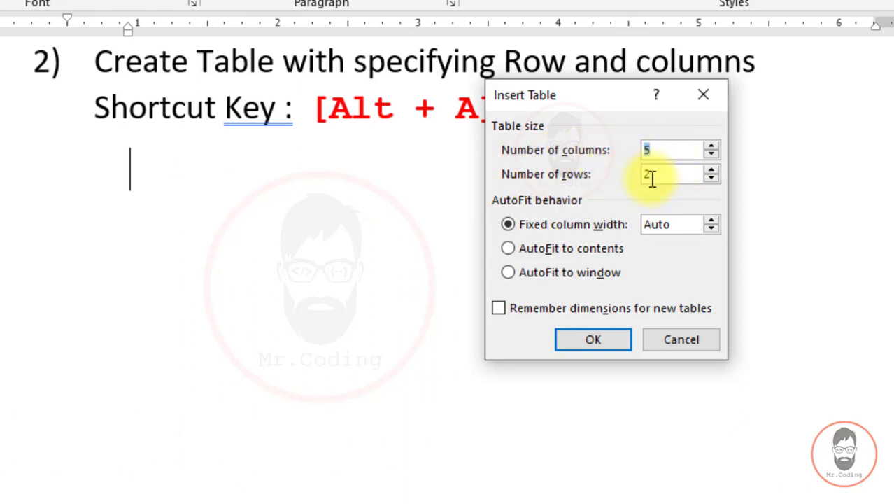
pyautogui.click(591, 339)
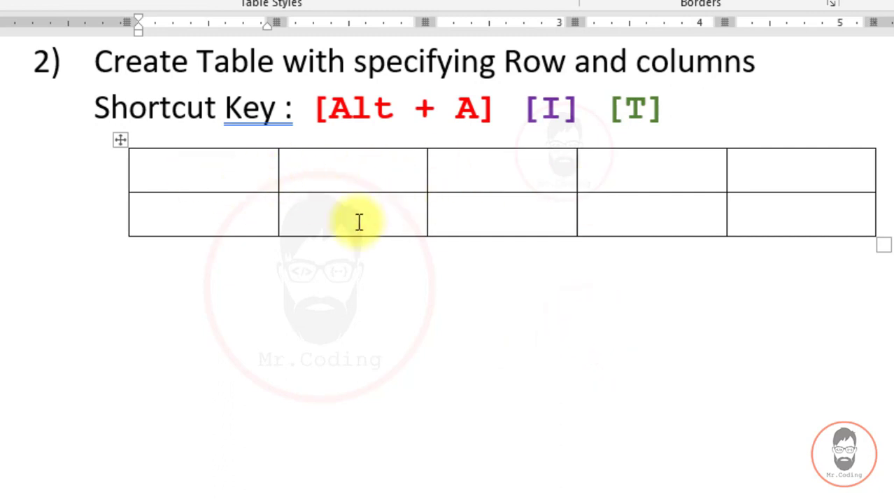
# - Insert a second 5-column, 2-row table on the line below the first
pyautogui.click(166, 326)
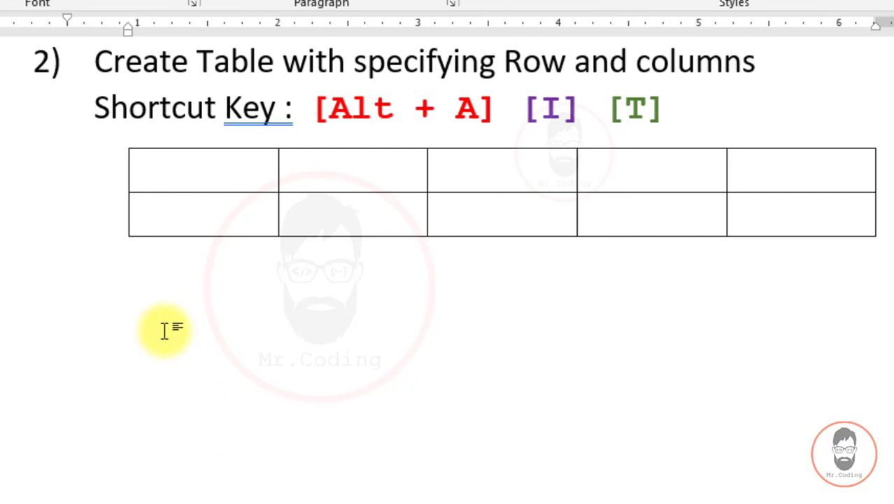
pyautogui.hotkey('alt', 'a')
pyautogui.press('i')
pyautogui.press('t')
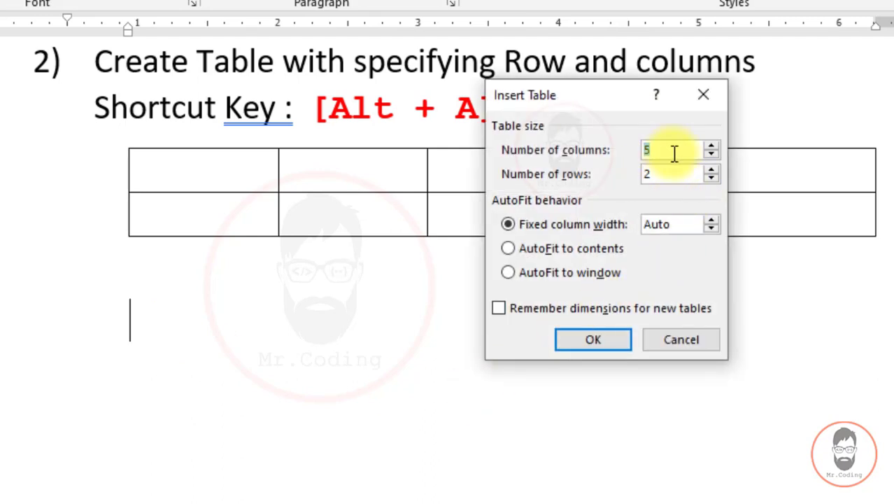
pyautogui.click(605, 338)
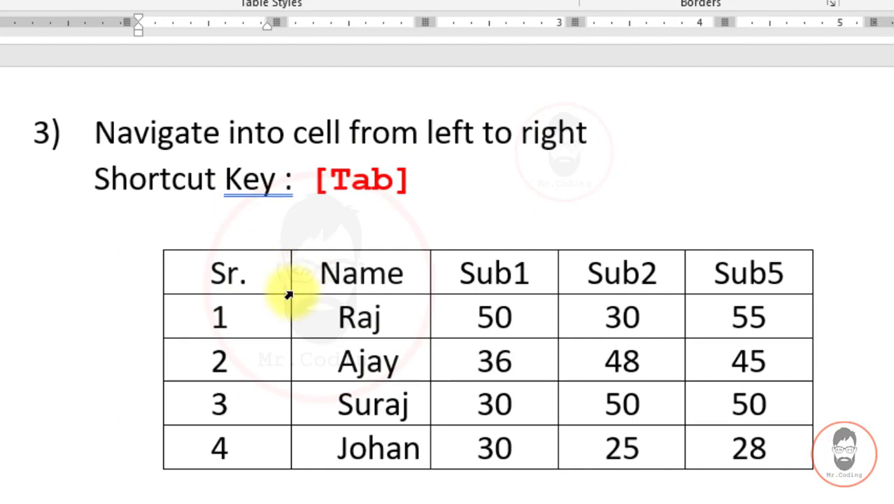
pyautogui.click(244, 316)
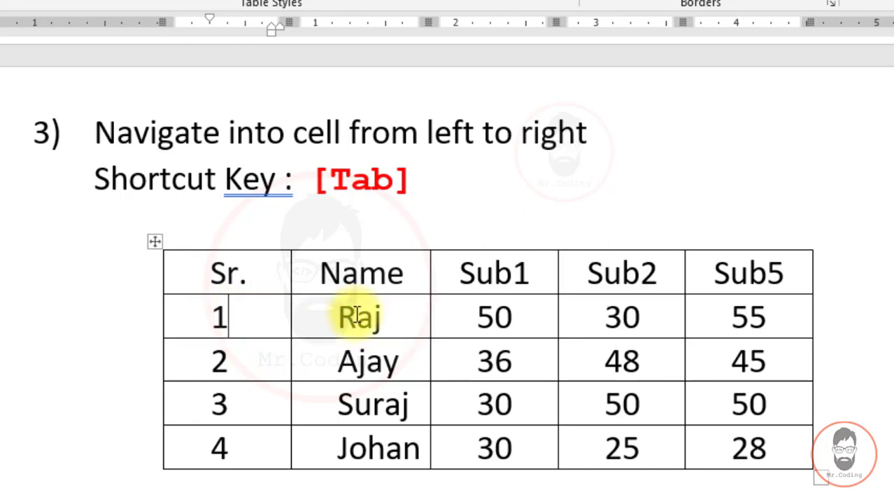
pyautogui.press('Tab')
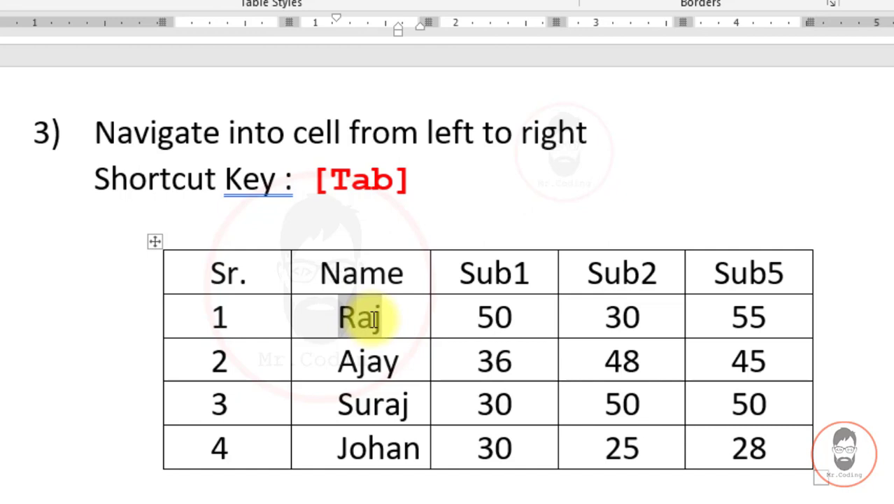
pyautogui.press('Tab')
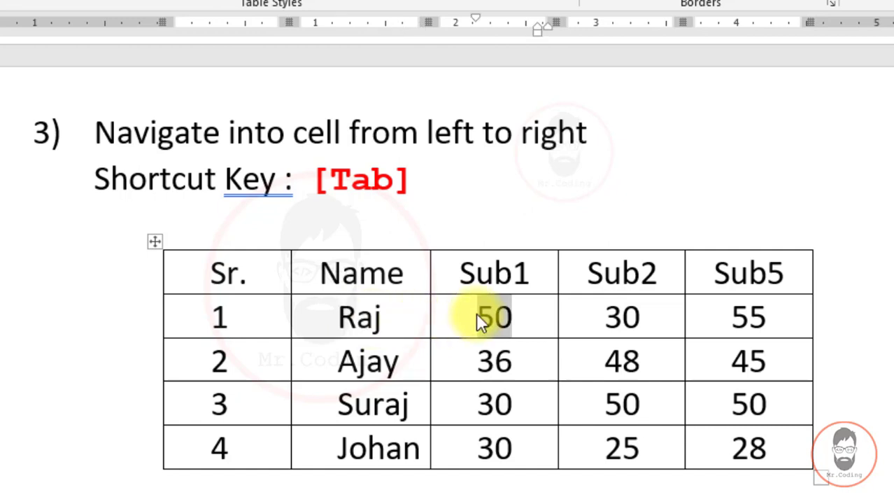
pyautogui.press('Tab')
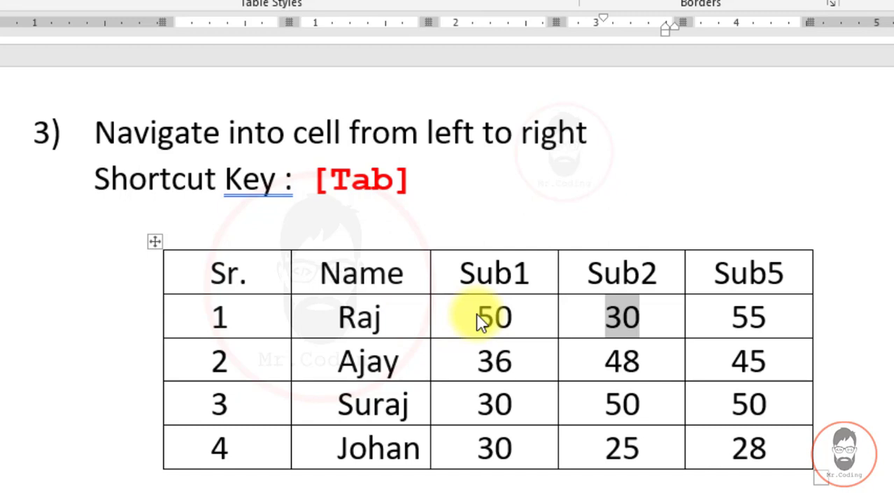
pyautogui.press('Tab')
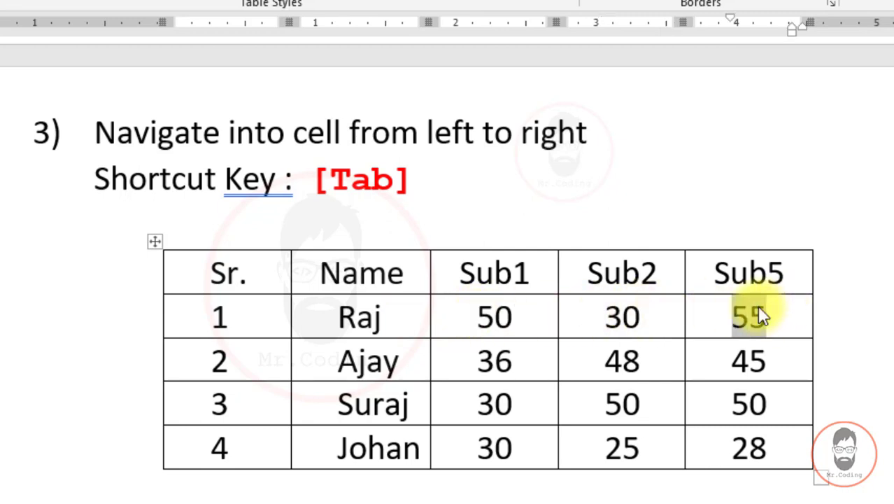
pyautogui.click(769, 313)
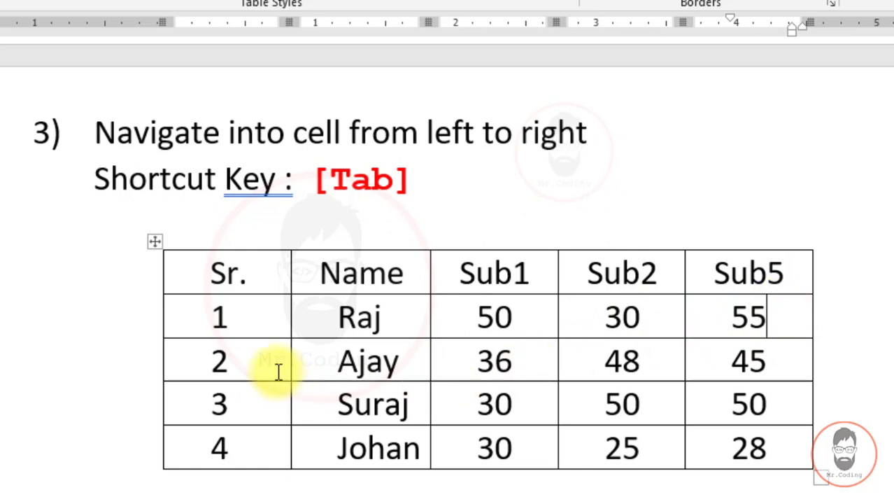
pyautogui.press('Tab')
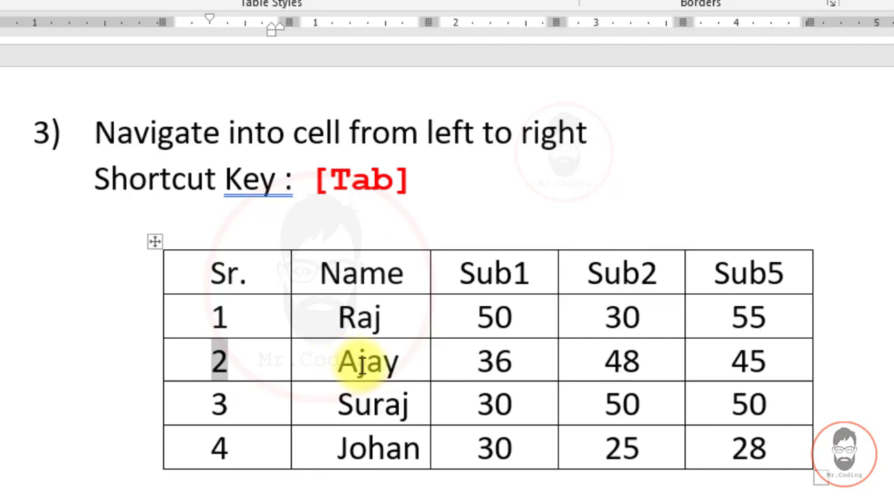
pyautogui.press('Tab')
pyautogui.press('Tab')
pyautogui.press('Tab')
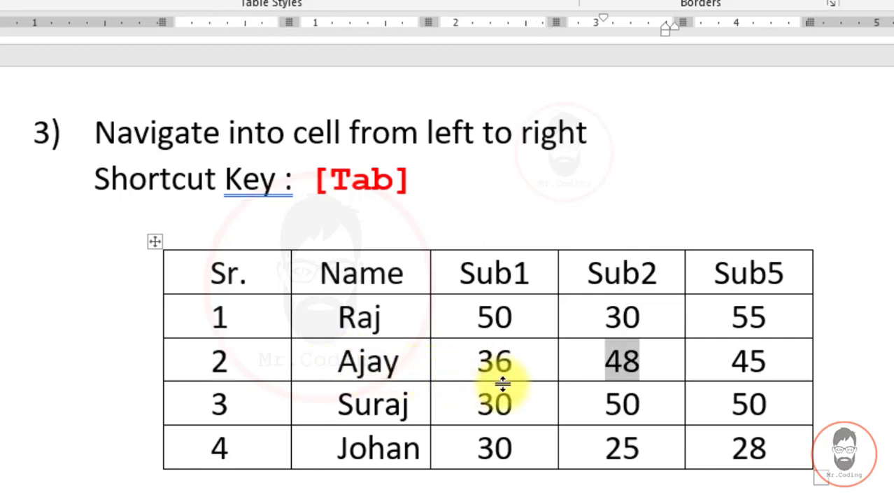
pyautogui.press('Tab')
pyautogui.press('Tab')
pyautogui.press('Tab')
pyautogui.press('Tab')
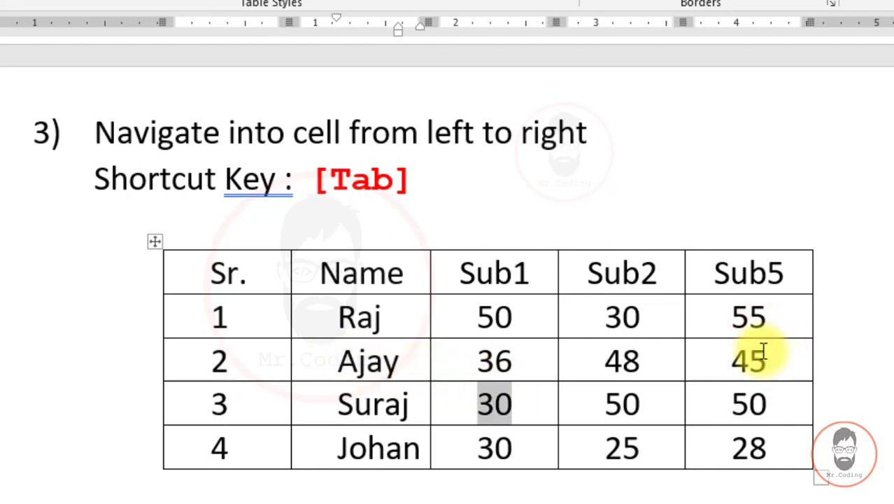
pyautogui.press('Tab')
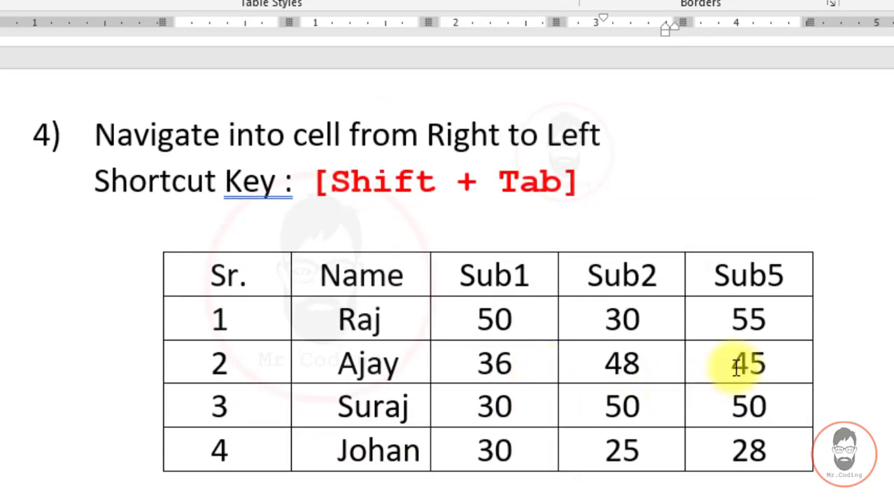
pyautogui.click(769, 360)
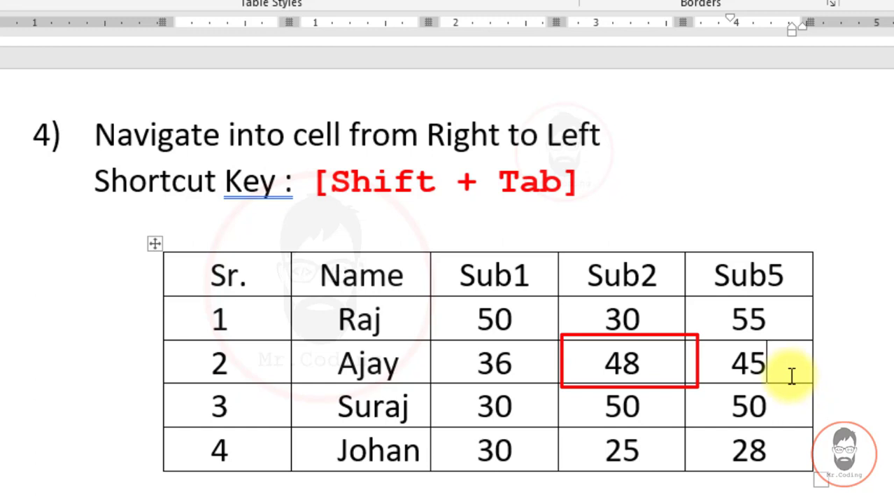
pyautogui.hotkey('shift', 'Tab')
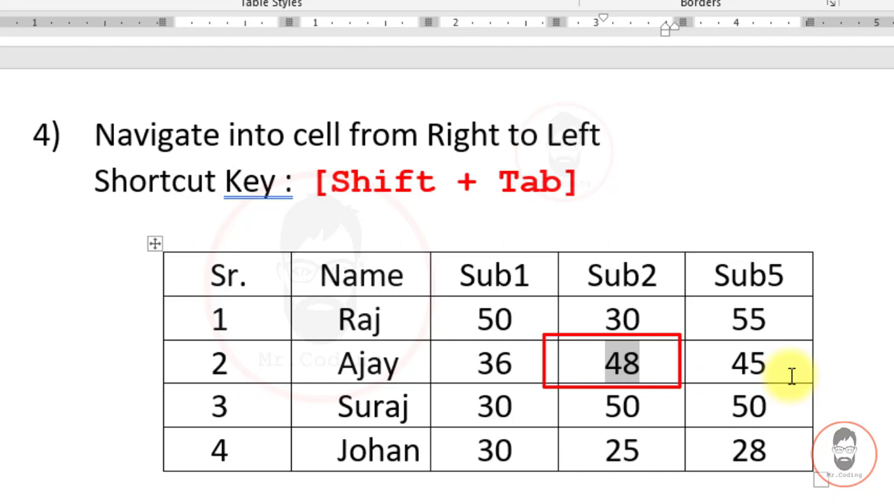
pyautogui.hotkey('shift', 'Tab')
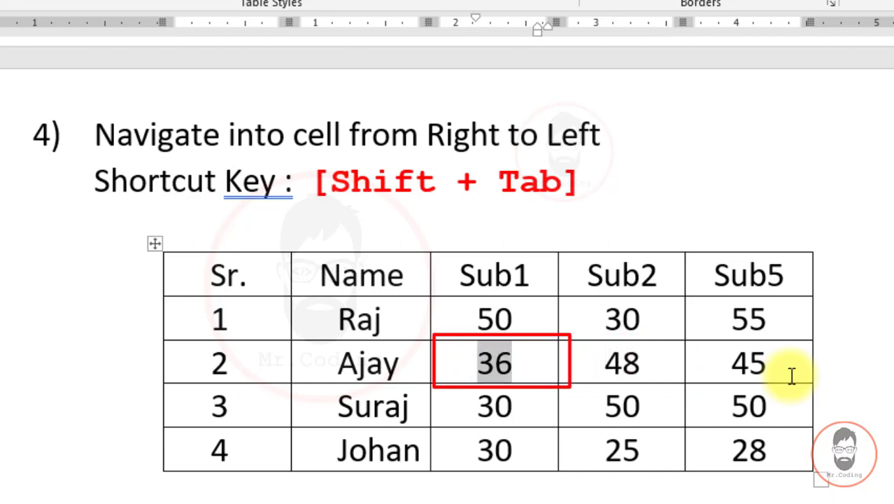
pyautogui.hotkey('shift', 'Tab')
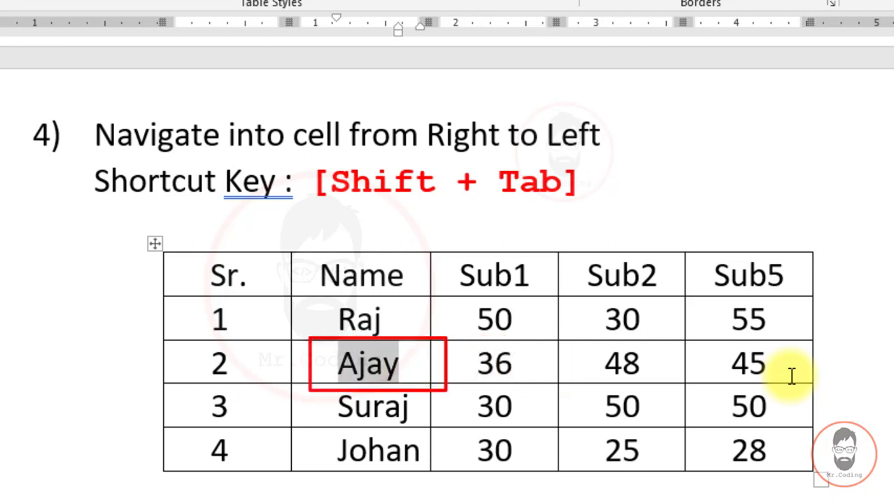
pyautogui.hotkey('shift', 'Tab')
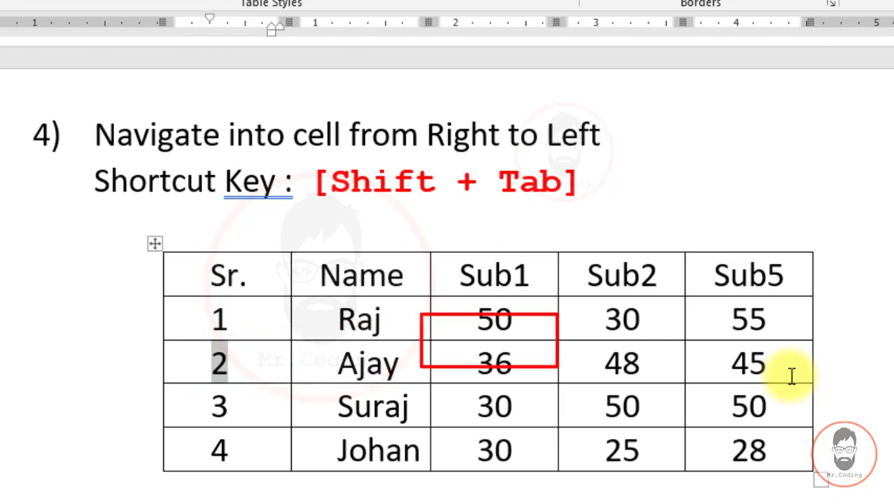
pyautogui.hotkey('shift', 'Tab')
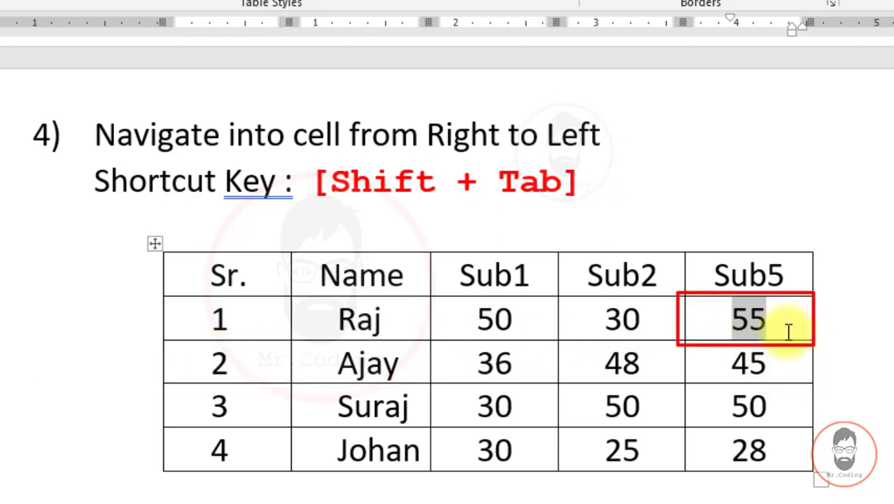
pyautogui.hotkey('shift', 'Tab')
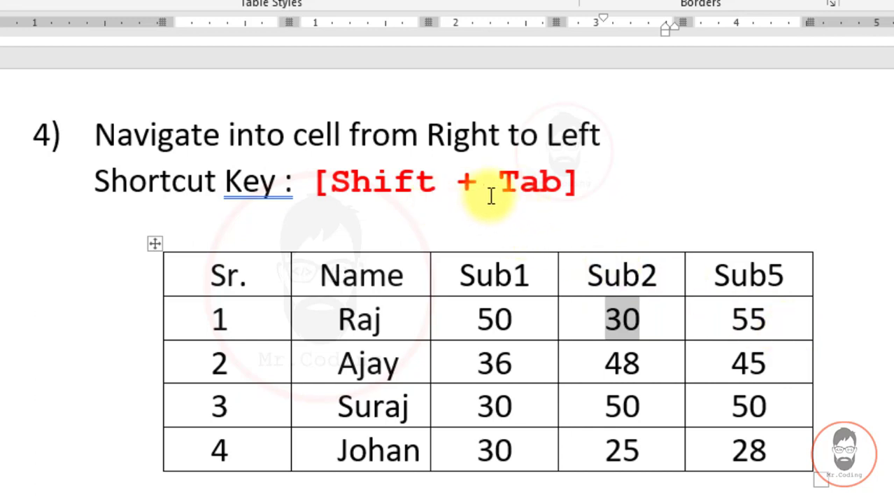
pyautogui.hotkey('shift', 'Tab')
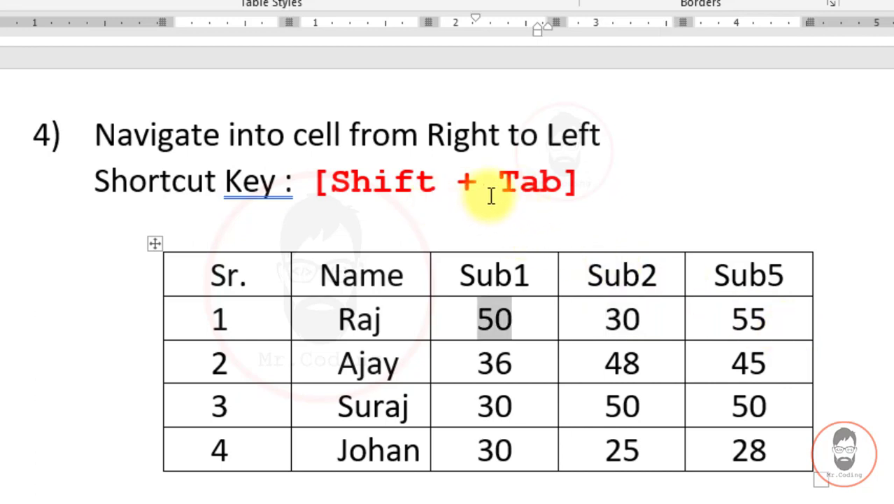
pyautogui.scroll(-2, 491, 193)
# - Tab out of the last cell to add row 5 for Stark with marks 50, 23 and 48
pyautogui.scroll(-5, 571, 278)
pyautogui.scroll(-7, 571, 277)
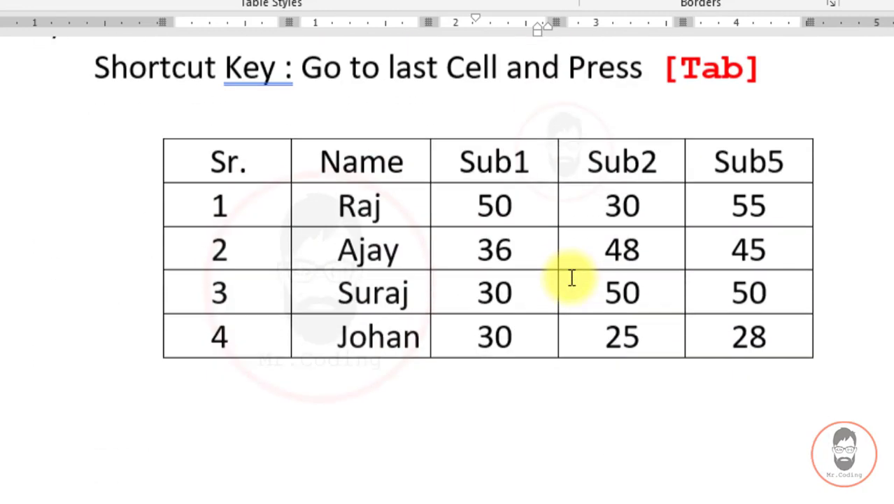
pyautogui.scroll(1, 571, 278)
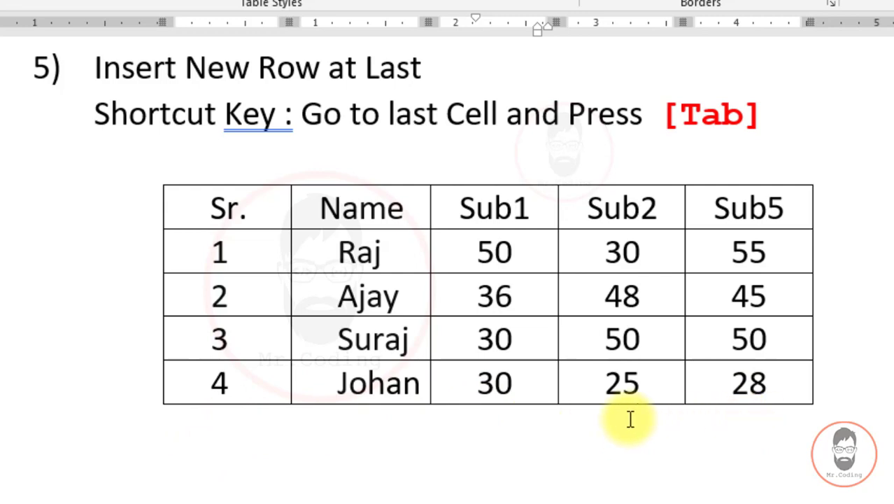
pyautogui.click(777, 379)
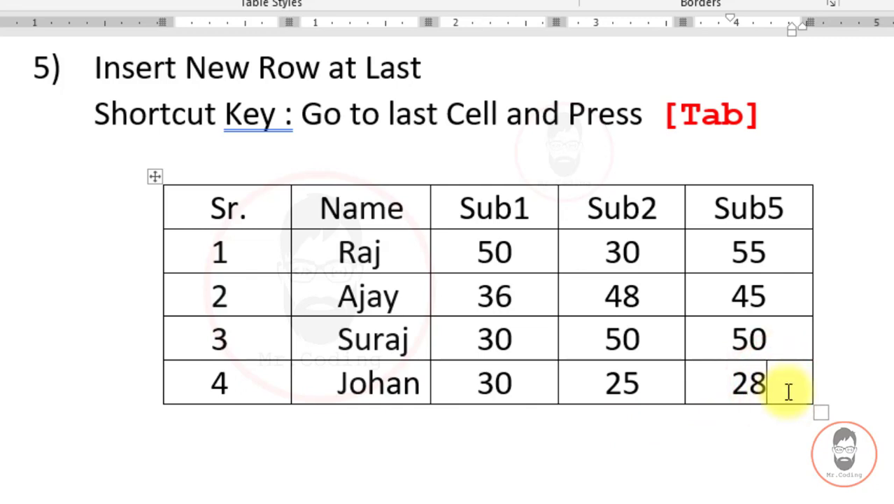
pyautogui.press('Tab')
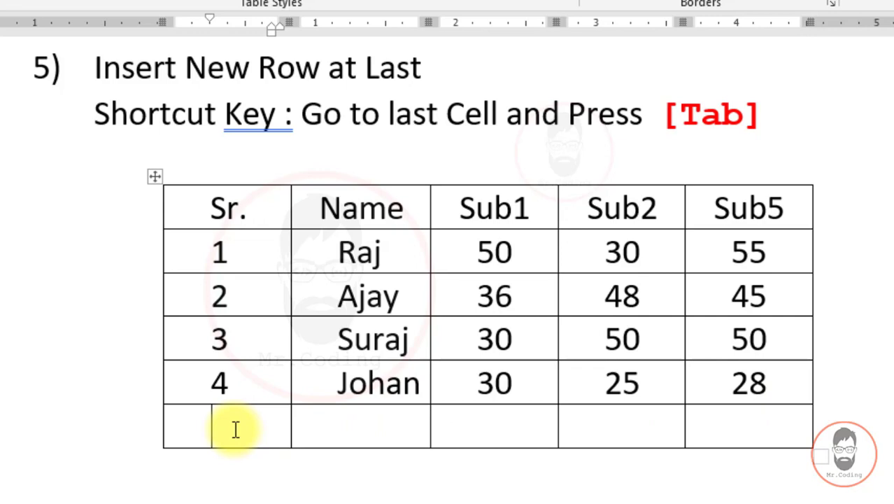
pyautogui.write('5')
pyautogui.press('Tab')
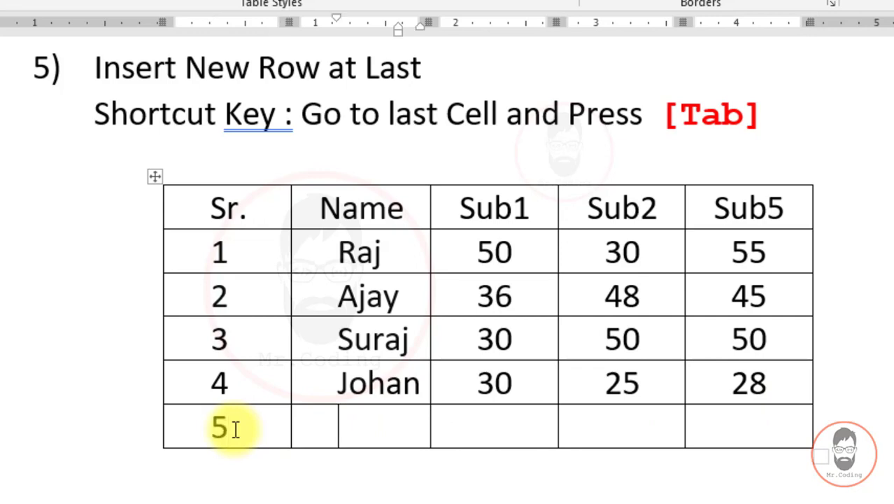
pyautogui.write('Stark\t50\t23\t48')
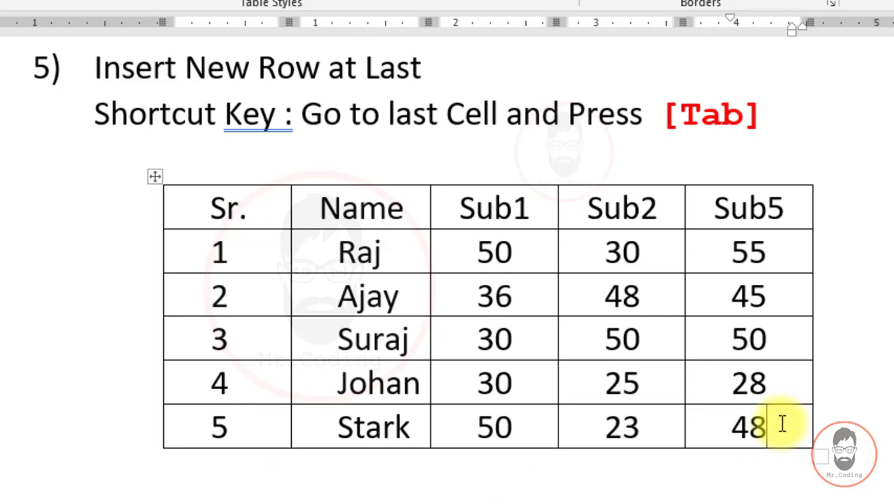
# - Add another row numbered 6 with placeholder entries 'jhg' and 'ghj'
pyautogui.press('Tab')
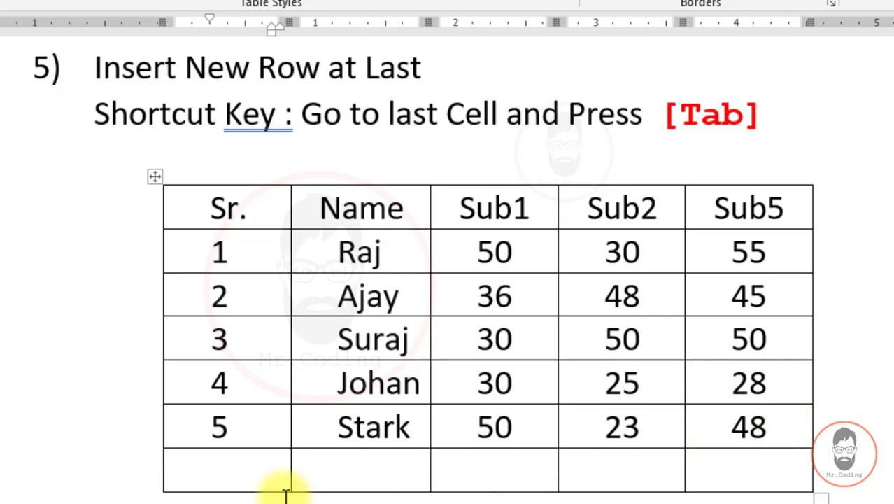
pyautogui.write('6')
pyautogui.press('Tab')
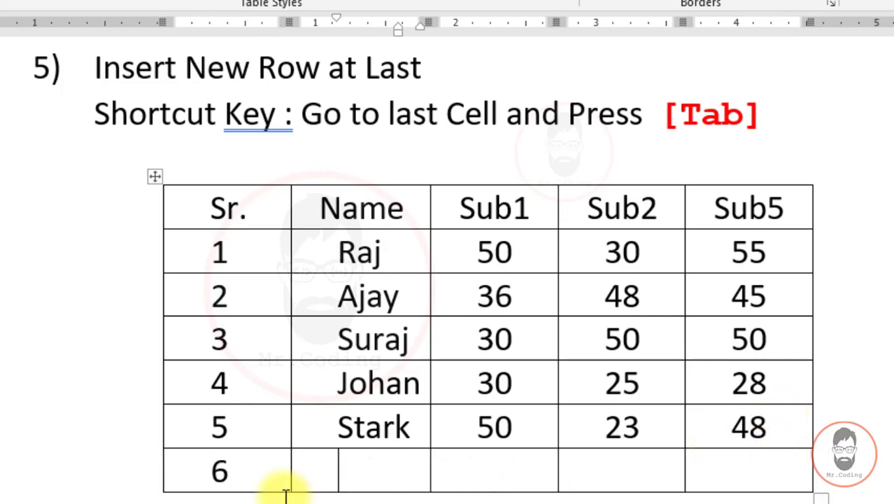
pyautogui.press('Tab')
pyautogui.write('jhg')
pyautogui.press('Tab')
pyautogui.press('Tab')
pyautogui.write('ghj')
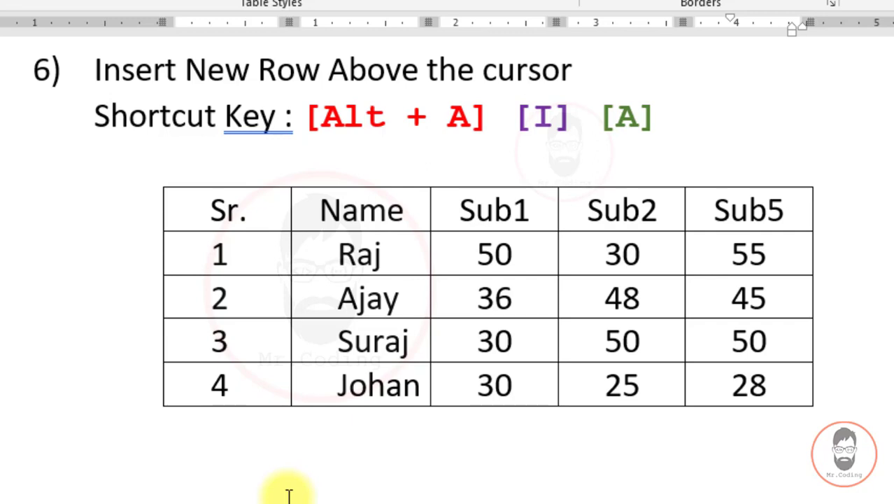
# - Highlight the [Alt + A] and [I] parts of the tip 6 shortcut text
pyautogui.click(416, 336)
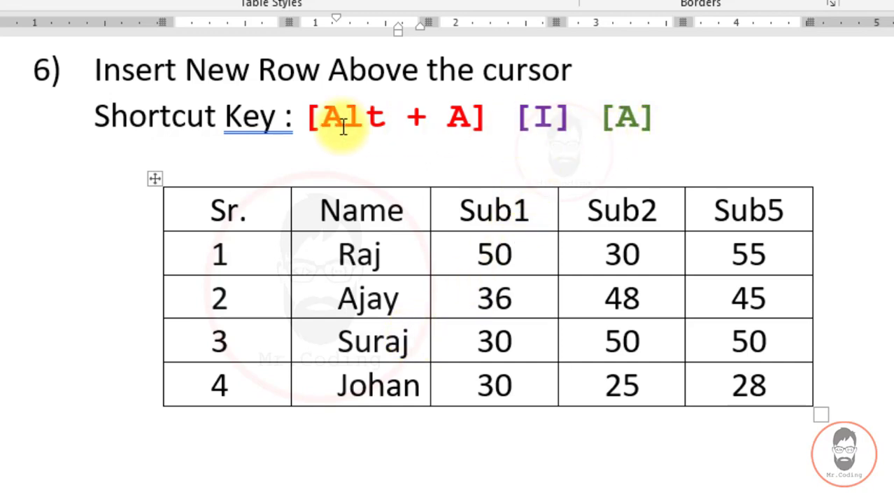
pyautogui.moveTo(308, 117); pyautogui.dragTo(487, 103)
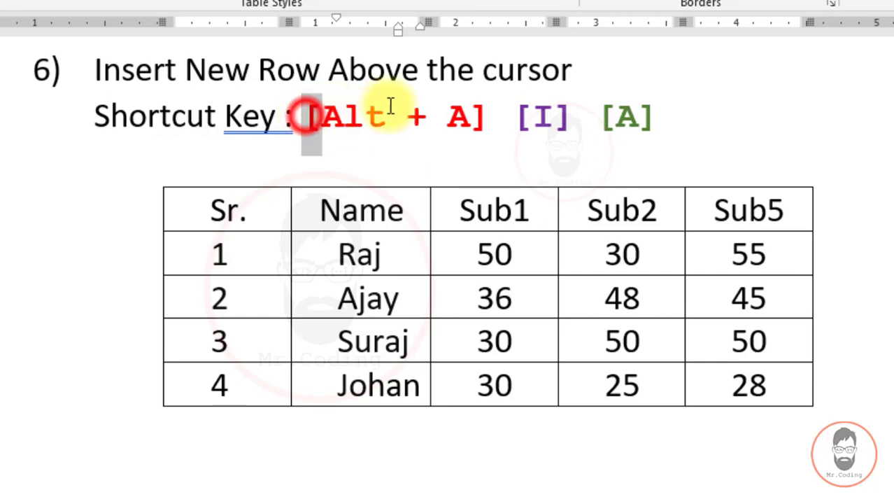
pyautogui.click(476, 103)
pyautogui.click(521, 117)
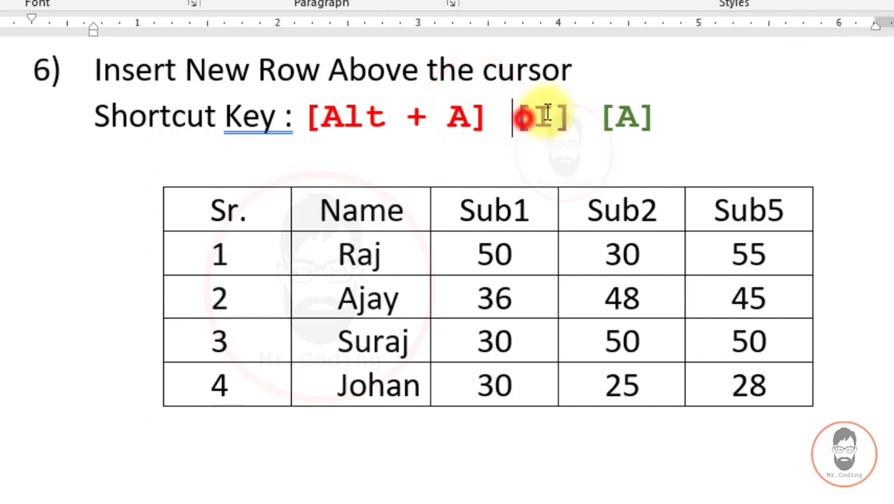
pyautogui.moveTo(546, 113)
pyautogui.mouseDown()
pyautogui.moveTo(569, 105)
pyautogui.moveTo(653, 120)
pyautogui.mouseUp()
pyautogui.click(554, 113)
# - Insert a blank row above the Ajay row with Alt+A, I, A
pyautogui.click(325, 303)
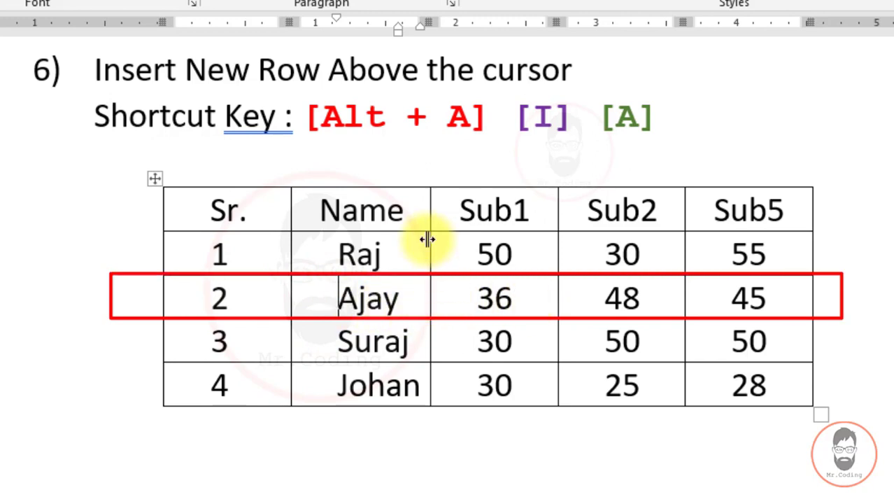
pyautogui.click(330, 299)
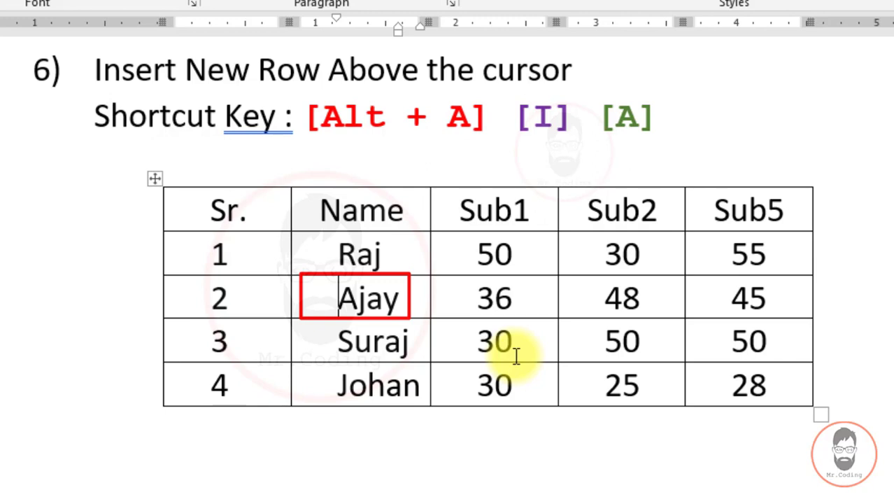
pyautogui.hotkey('alt', 'a')
pyautogui.press('i')
pyautogui.press('a')
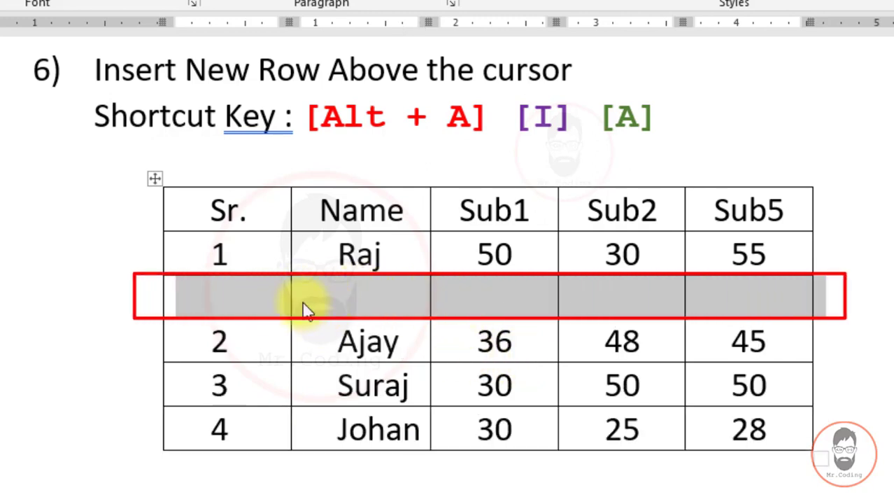
# - Insert another blank row above the Johan row with the same shortcut
pyautogui.click(265, 424)
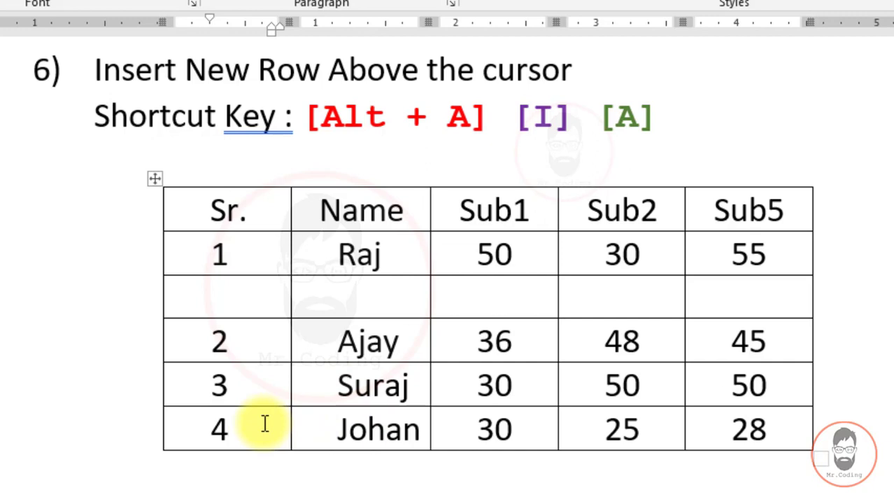
pyautogui.hotkey('alt', 'a')
pyautogui.press('i')
pyautogui.press('a')
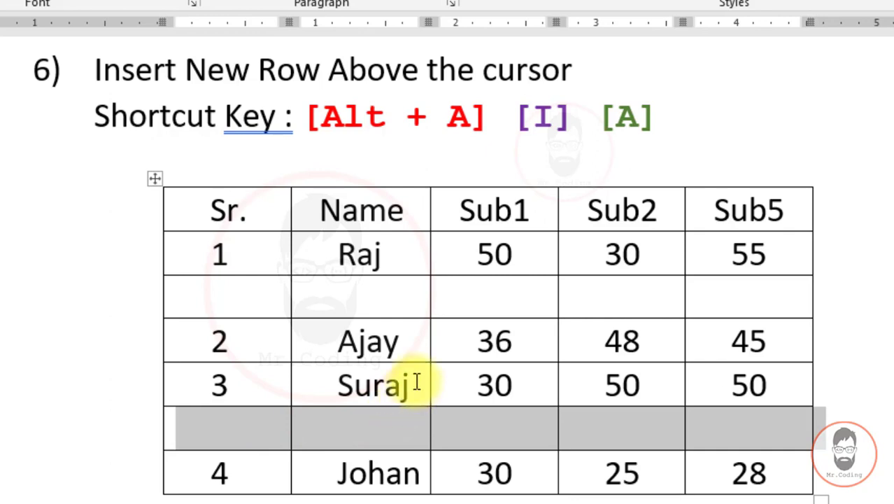
pyautogui.click(316, 461)
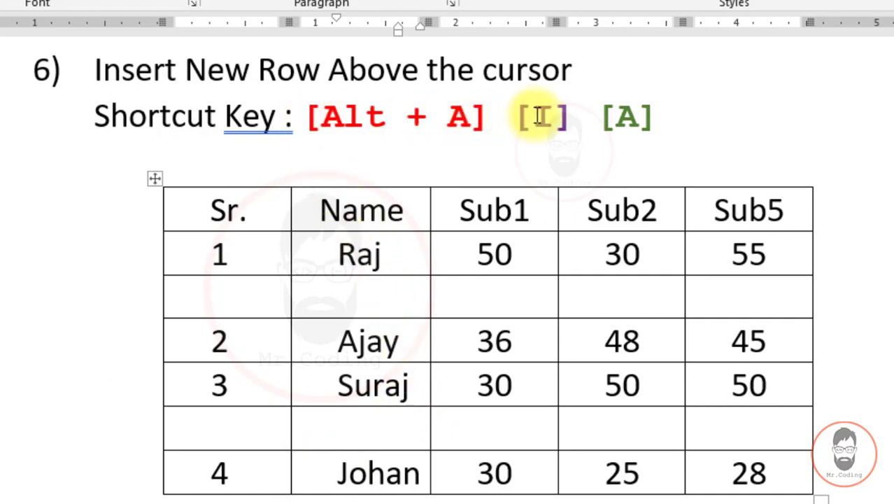
pyautogui.scroll(-10, 511, 241)
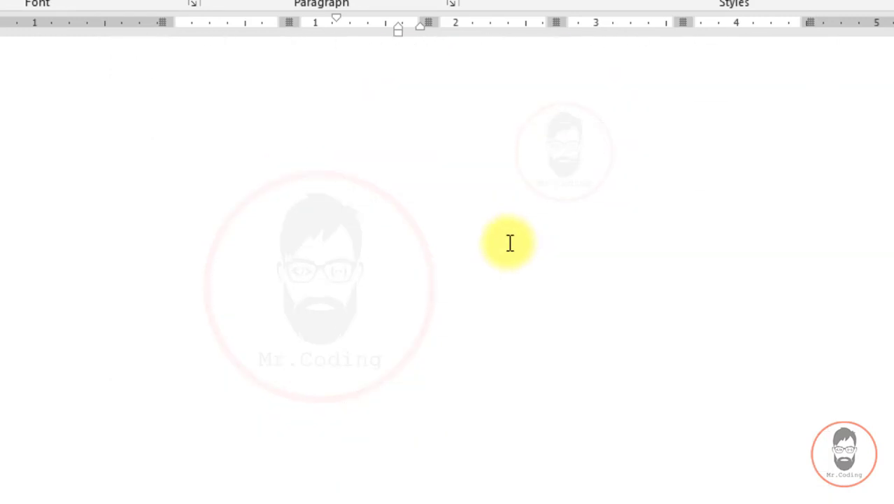
# - Insert a blank row below the Ajay row in tip 7's table with Alt+A, I, B
pyautogui.scroll(-5, 509, 238)
pyautogui.scroll(-5, 509, 231)
pyautogui.scroll(2, 497, 241)
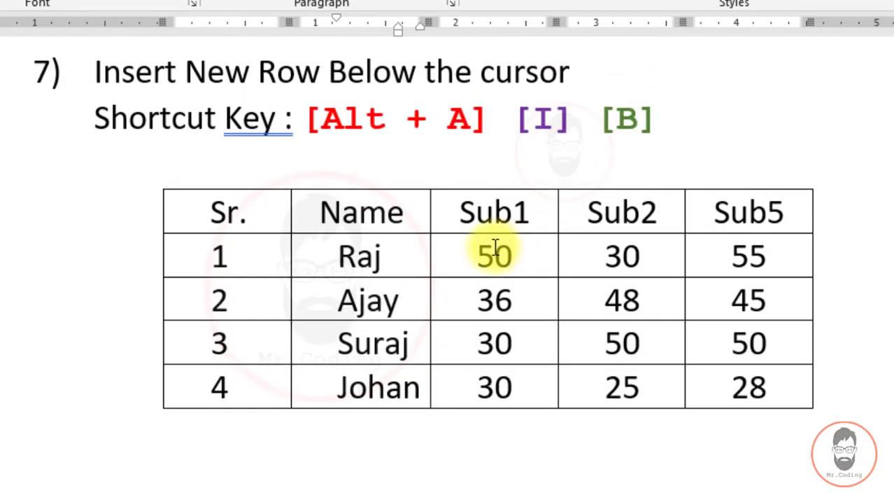
pyautogui.click(414, 301)
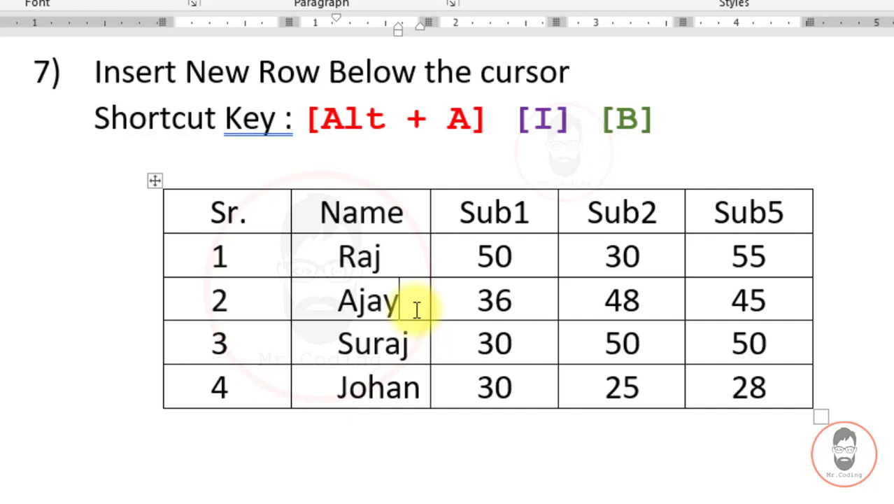
pyautogui.hotkey('alt', 'a')
pyautogui.press('i')
pyautogui.press('b')
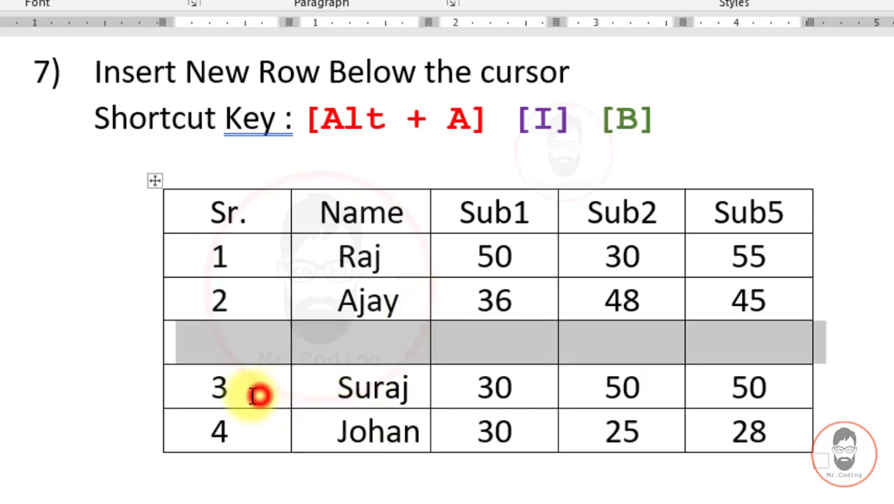
# - Insert a blank row below the Suraj row with the same shortcut
pyautogui.moveTo(238, 390); pyautogui.dragTo(737, 393)
pyautogui.click(331, 405)
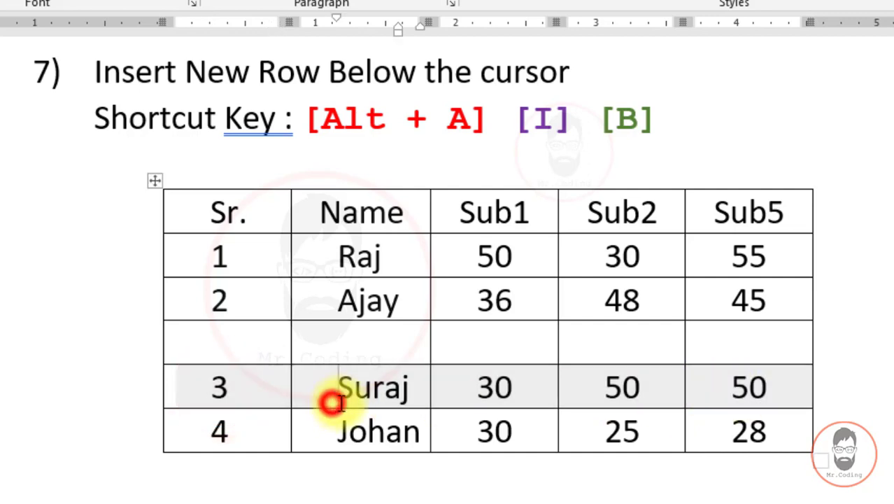
pyautogui.click(228, 389)
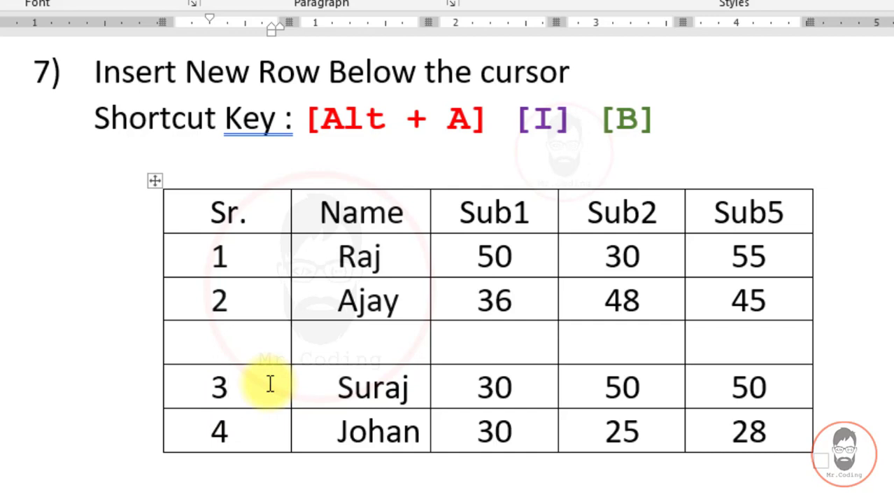
pyautogui.hotkey('alt', 'a')
pyautogui.press('i')
pyautogui.press('b')
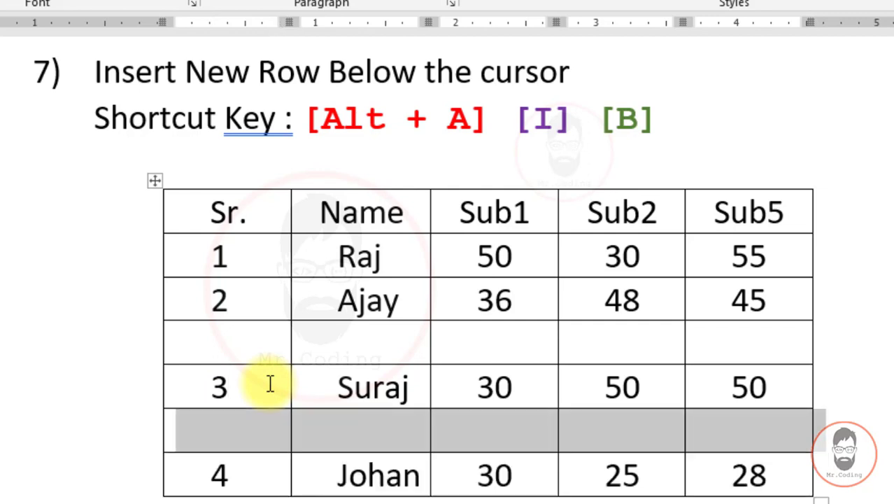
pyautogui.scroll(-3, 294, 396)
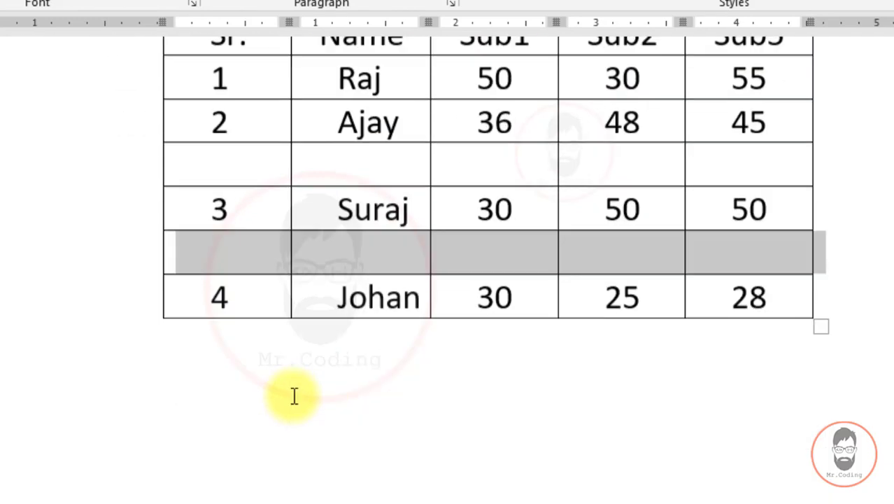
pyautogui.scroll(-5, 294, 396)
# - Add an empty column to the right of the Sub5 column in the tip 8 table
pyautogui.scroll(-5, 294, 396)
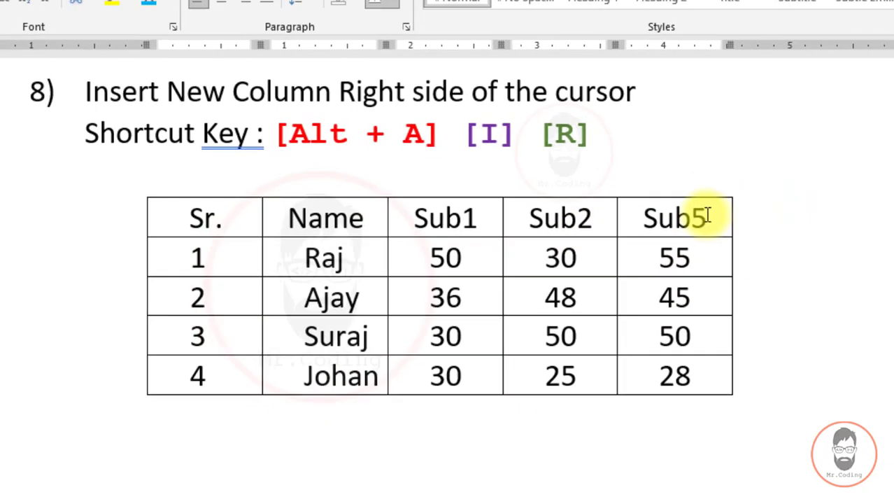
pyautogui.click(679, 219)
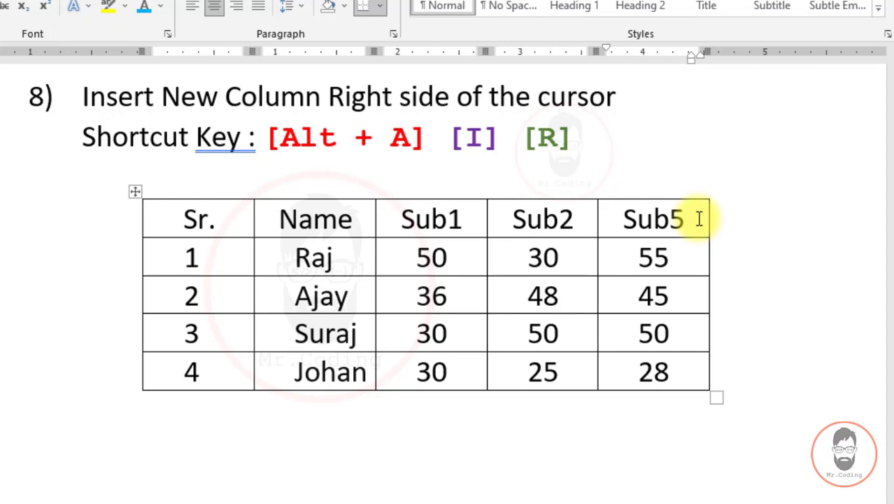
pyautogui.press('alt')
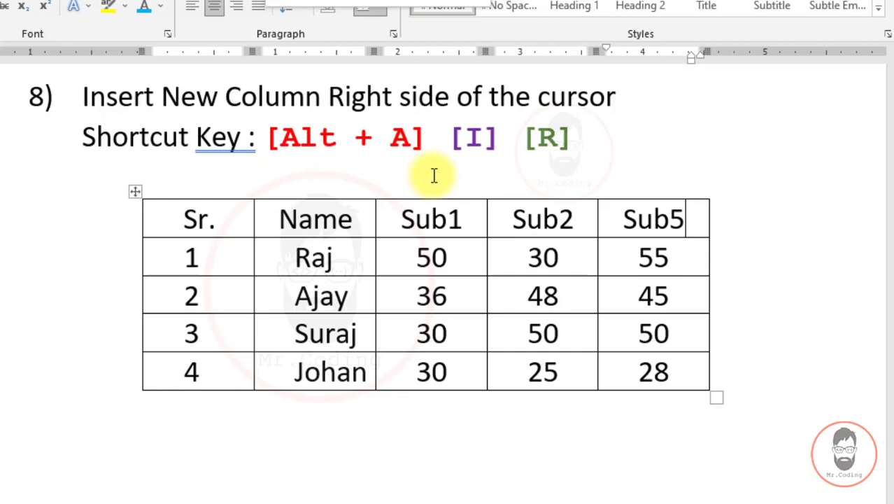
pyautogui.press('r')
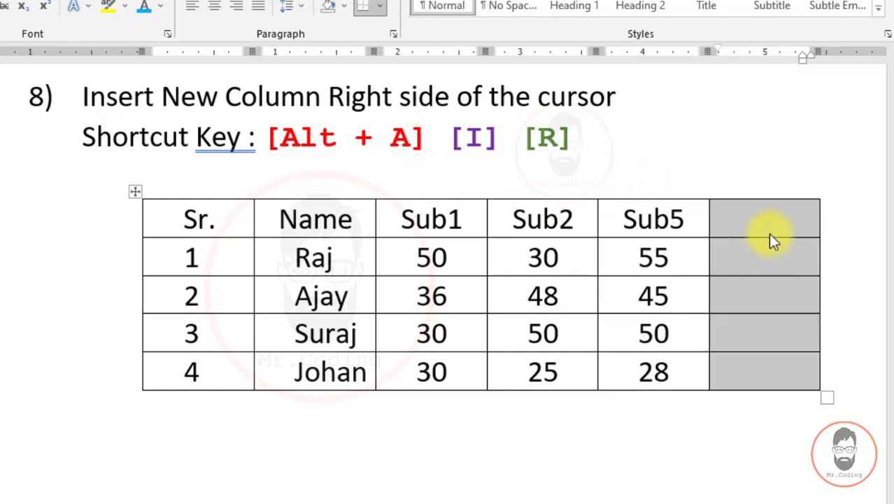
pyautogui.click(767, 225)
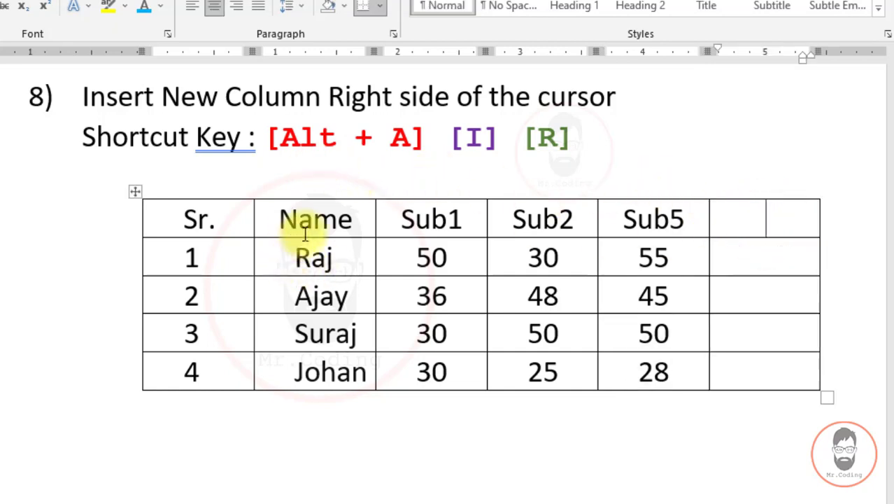
# - Add an empty column to the right of the Name column with Alt+A, I, R
pyautogui.click(357, 220)
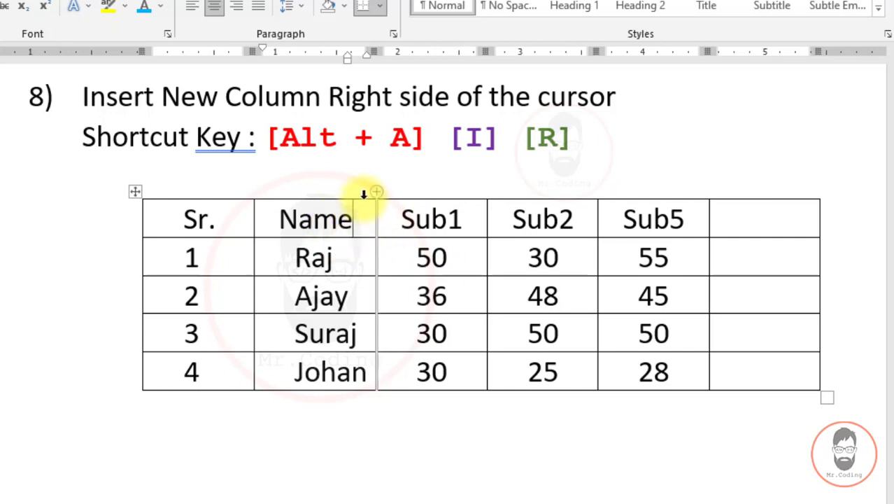
pyautogui.hotkey('alt', 'a')
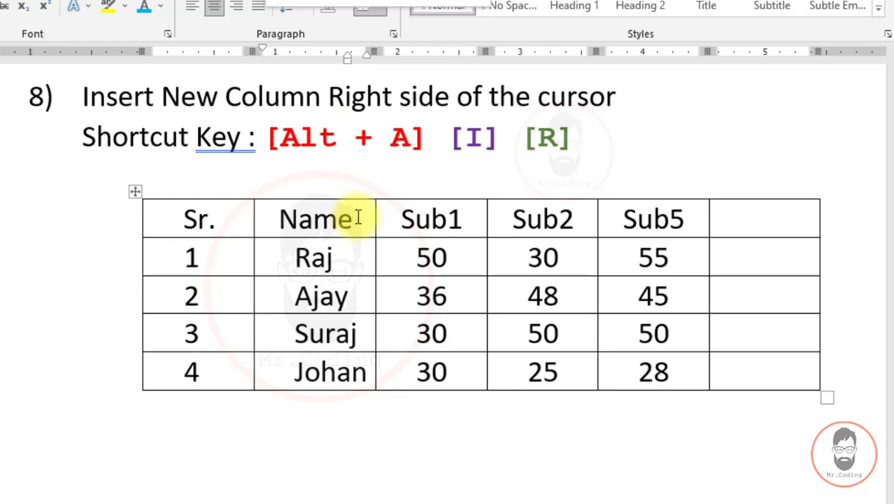
pyautogui.press('i')
pyautogui.press('r')
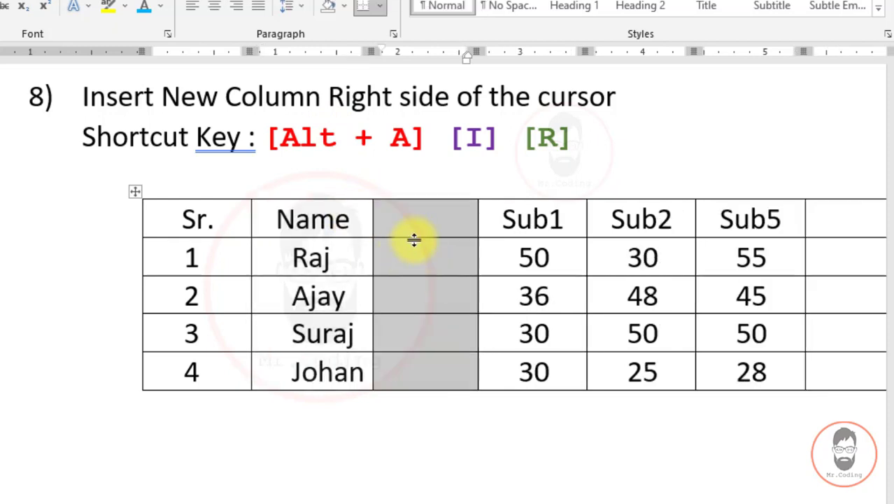
# - Insert an empty column left of Name in the tip 9 table with Alt+A, I, L
pyautogui.scroll(-5, 423, 231)
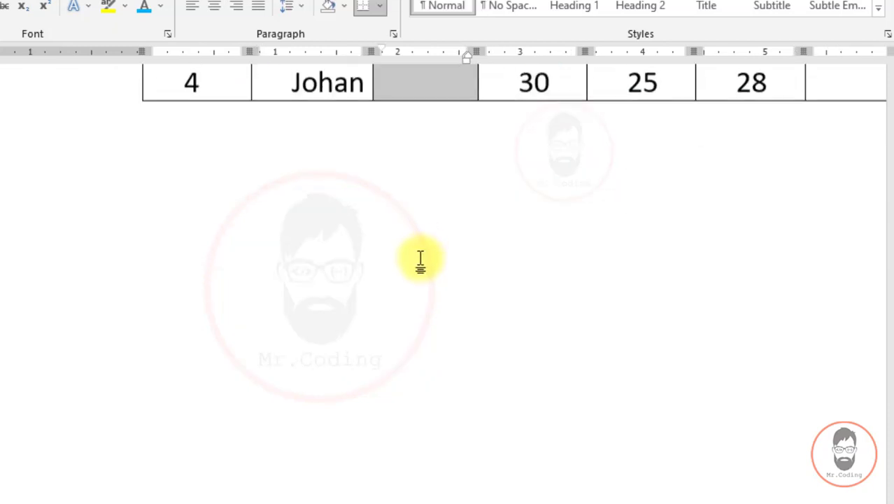
pyautogui.scroll(-2, 421, 257)
pyautogui.scroll(-1, 420, 266)
pyautogui.scroll(-3, 413, 273)
pyautogui.scroll(-2, 398, 283)
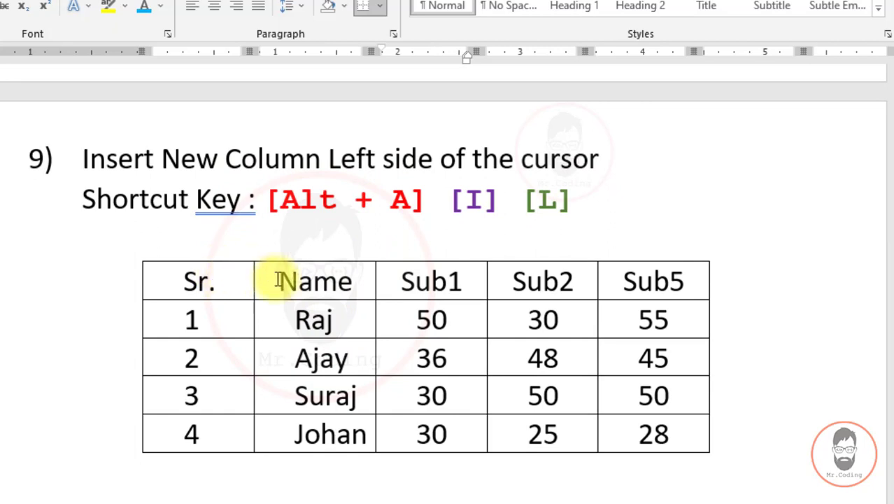
pyautogui.click(361, 281)
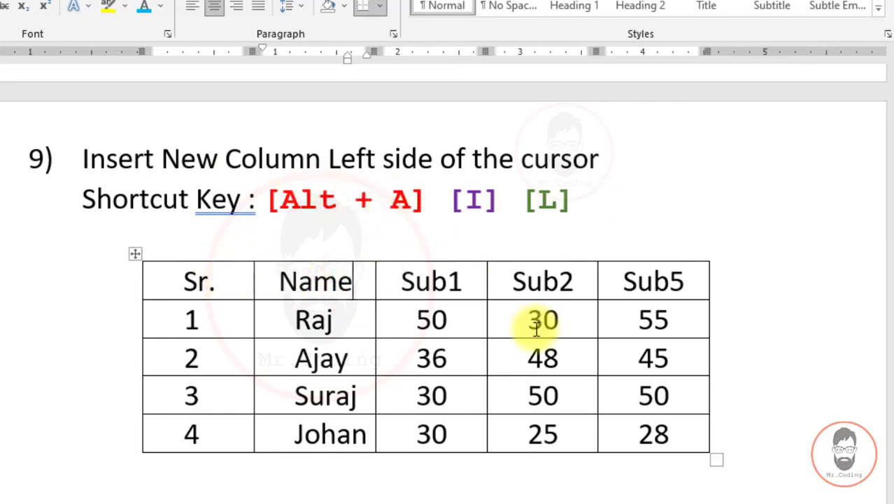
pyautogui.hotkey('alt', 'a')
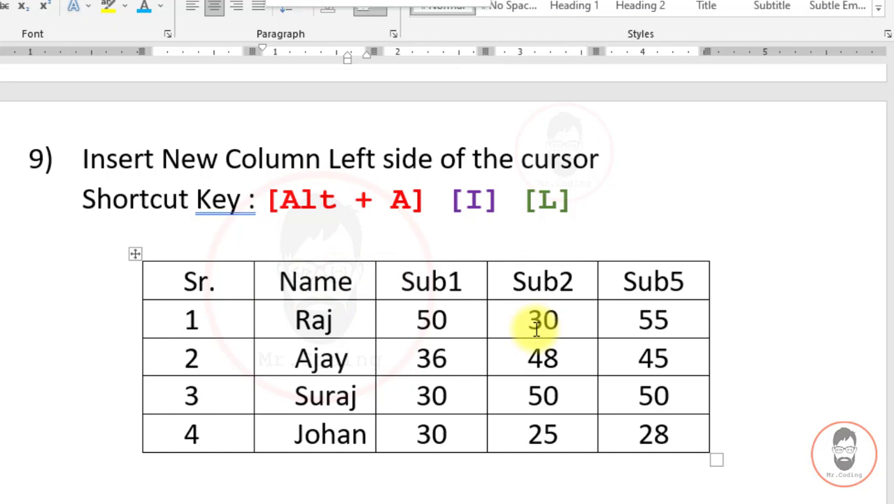
pyautogui.press('i')
pyautogui.press('l')
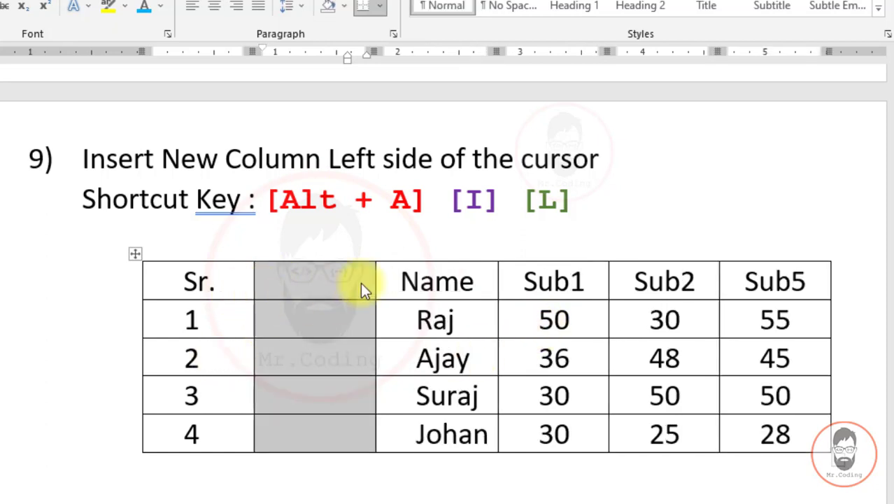
# - Undo that column and insert it again to the left of Name
pyautogui.hotkey('ctrl', 'z')
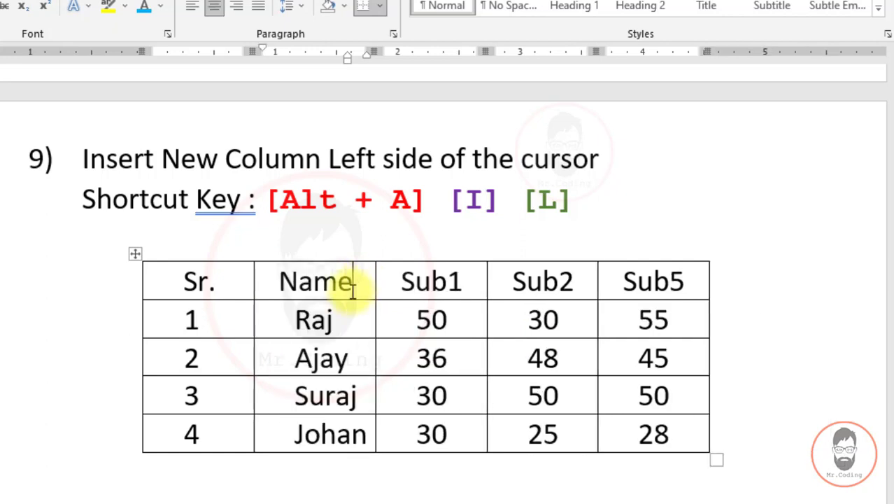
pyautogui.hotkey('alt', 'a')
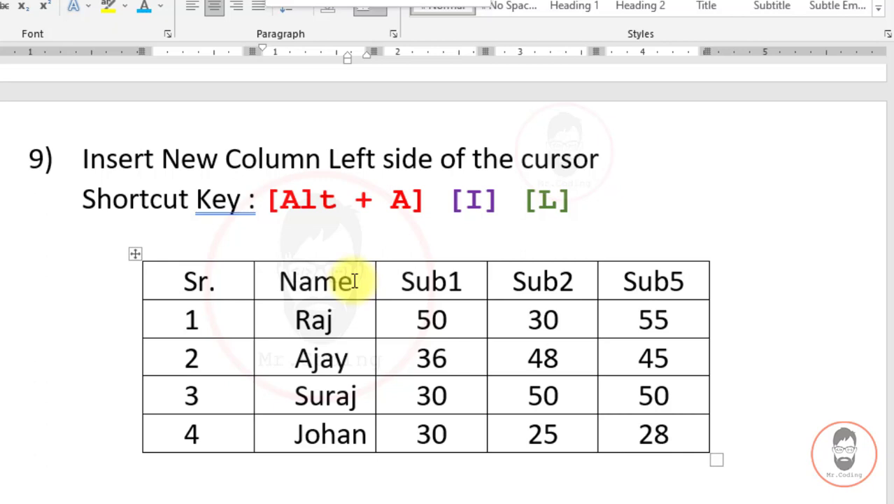
pyautogui.press('i')
pyautogui.press('l')
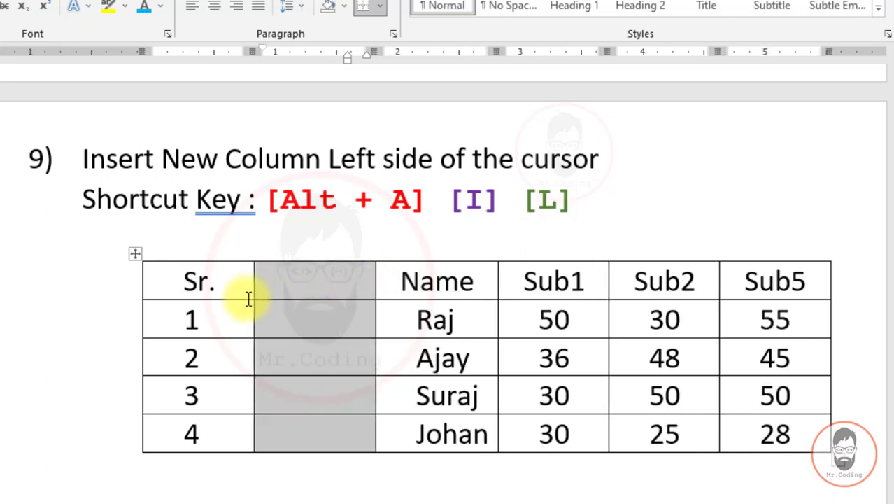
pyautogui.click(248, 299)
pyautogui.scroll(-10, 240, 322)
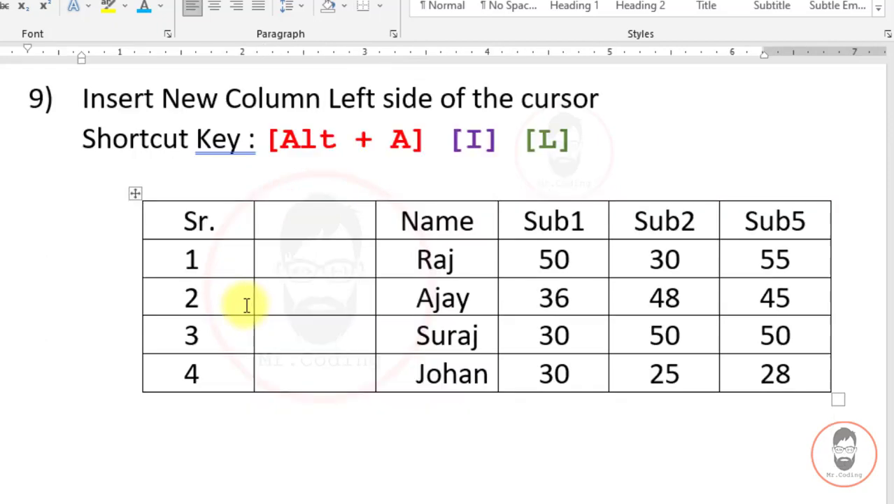
# - Add blank rows below the Ajay and Suraj rows by pressing Enter past each row's right edge
pyautogui.scroll(-3, 240, 341)
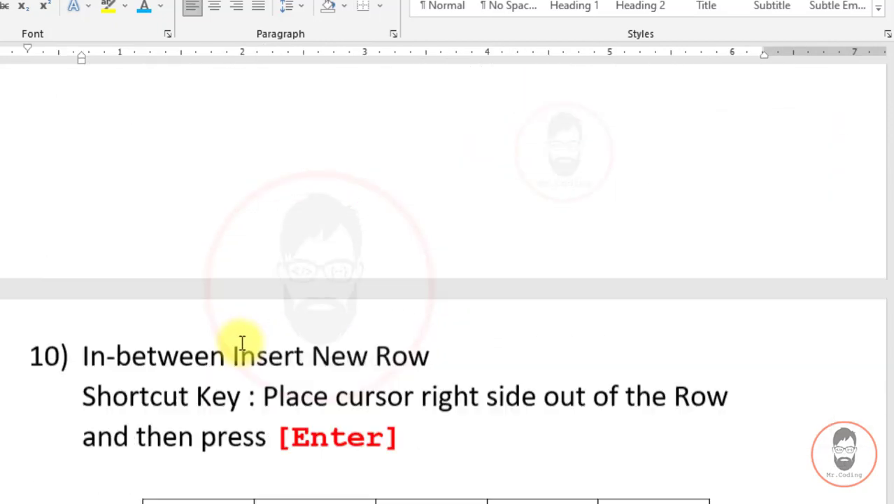
pyautogui.scroll(-2, 240, 341)
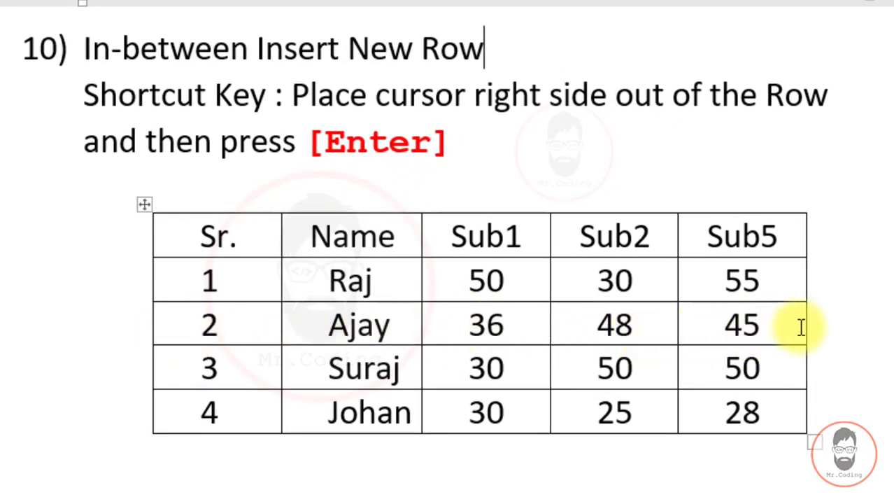
pyautogui.click(825, 324)
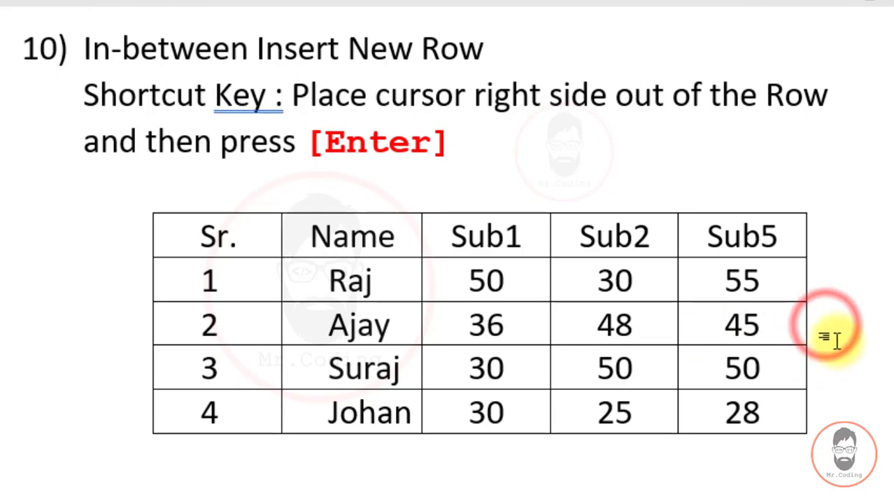
pyautogui.click(824, 324)
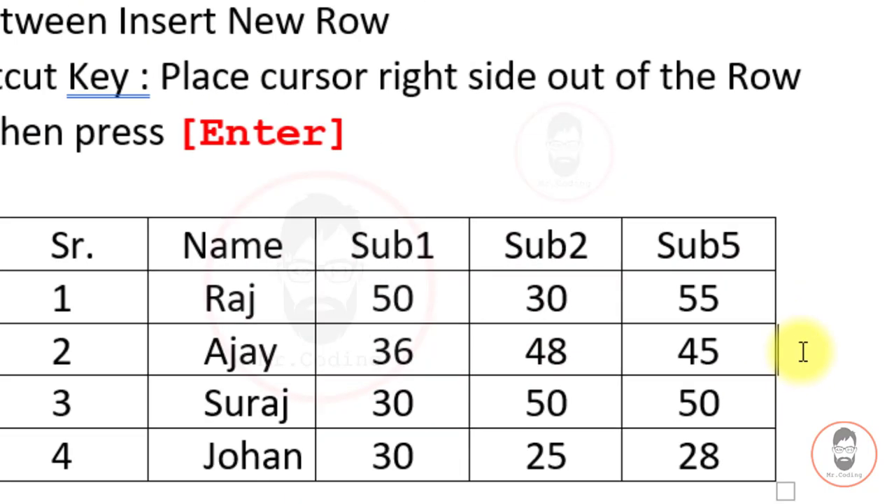
pyautogui.press('Return')
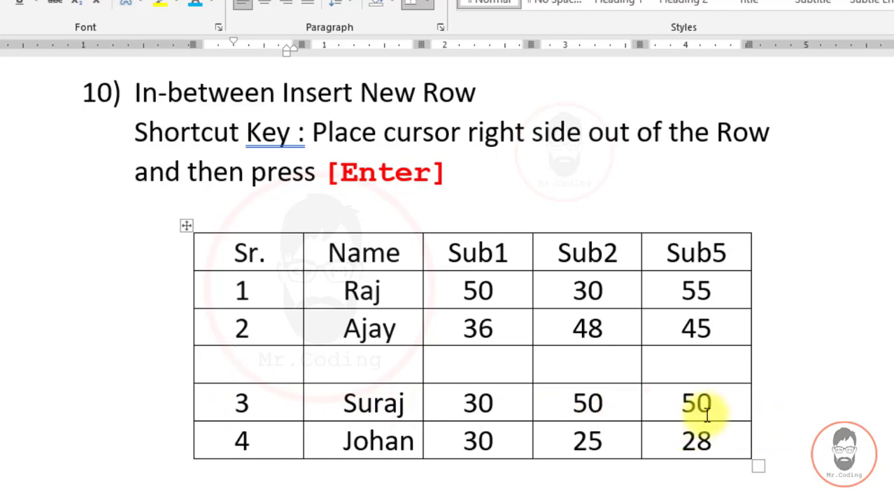
pyautogui.click(761, 404)
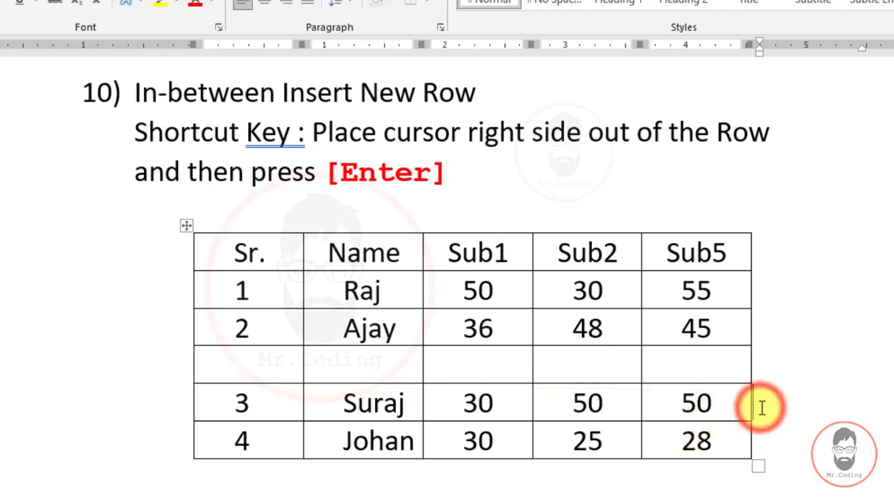
pyautogui.press('Return')
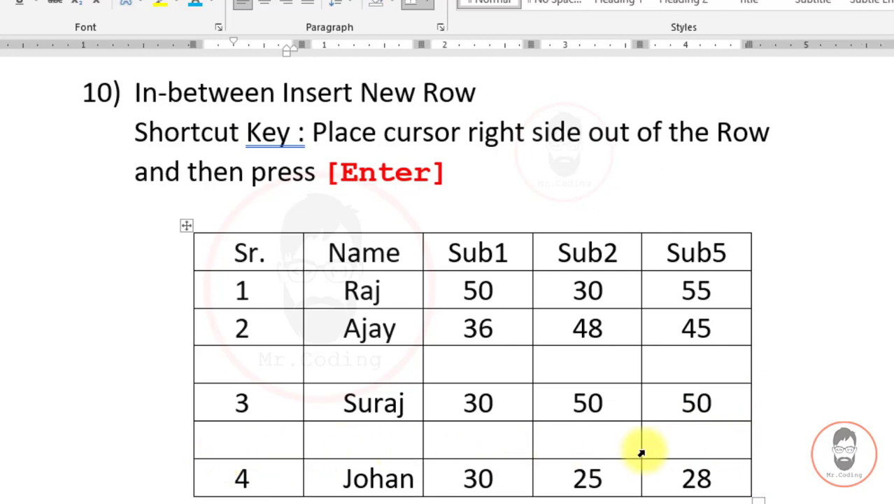
pyautogui.scroll(-10, 610, 356)
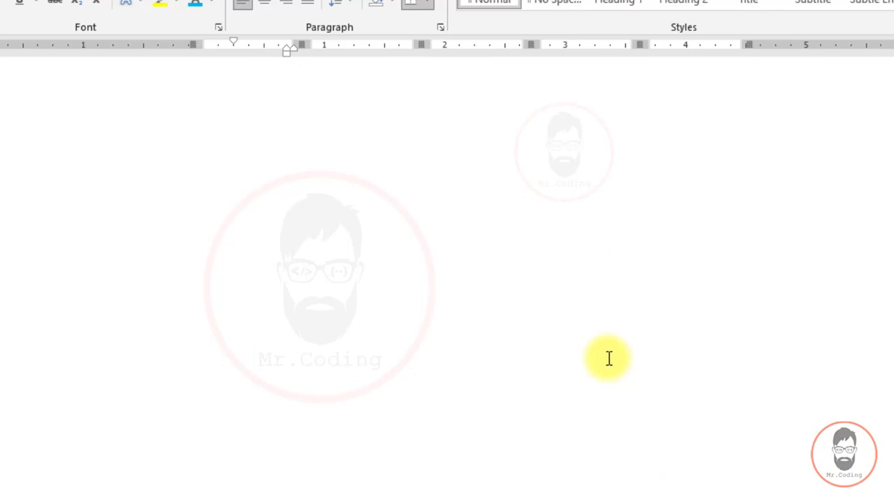
# - Delete the blank rows between Raj and Ajay and between Suraj and Johan with Alt+A, D, R
pyautogui.scroll(-1, 608, 357)
pyautogui.scroll(-1, 608, 356)
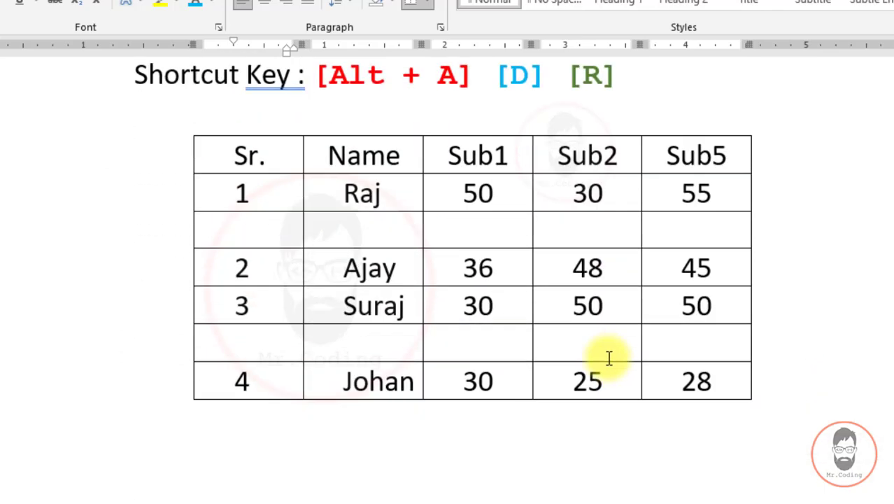
pyautogui.scroll(1, 609, 356)
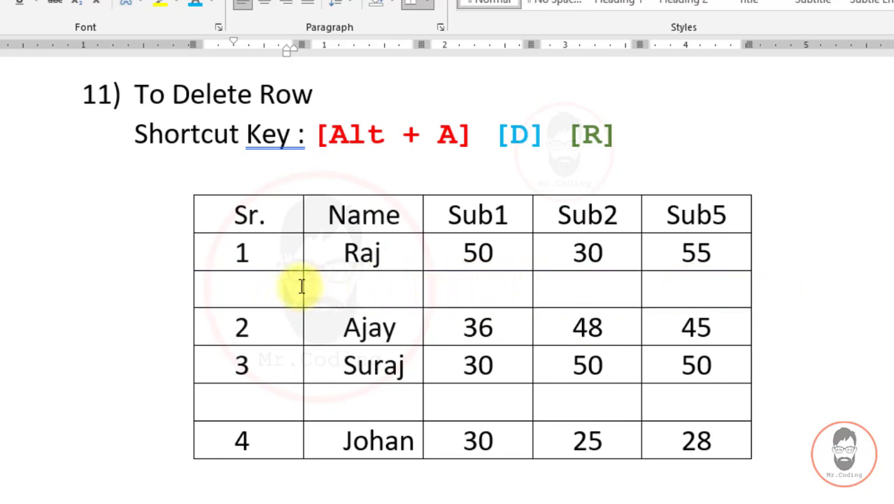
pyautogui.click(333, 285)
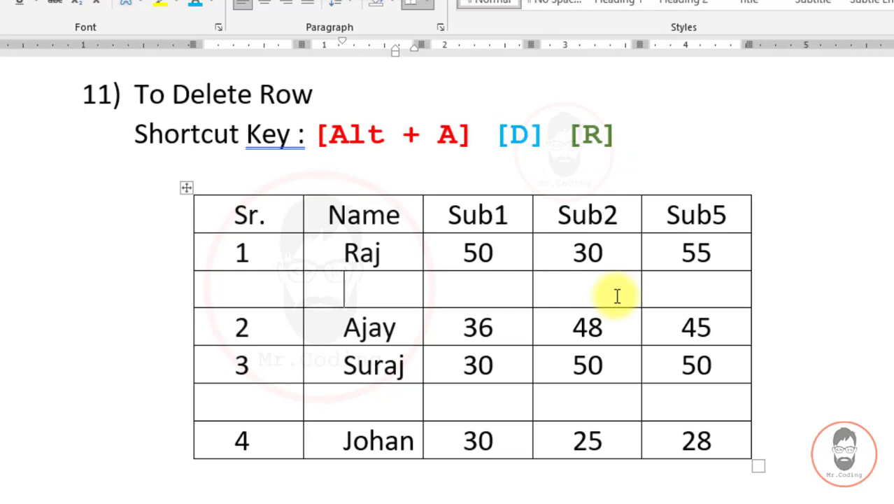
pyautogui.hotkey('alt', 'a')
pyautogui.press('d')
pyautogui.press('r')
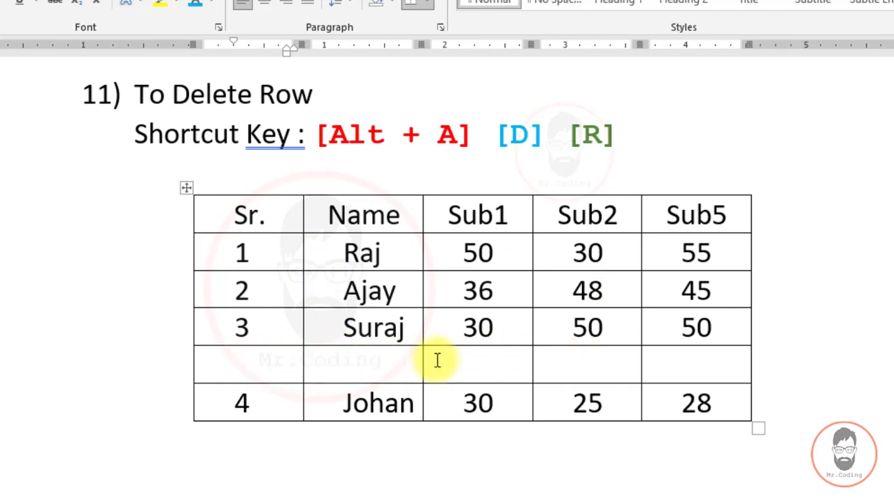
pyautogui.click(602, 363)
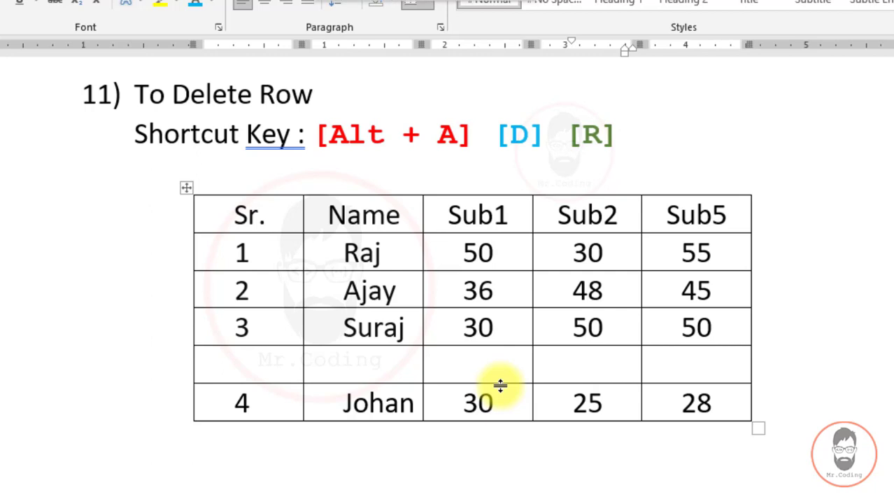
pyautogui.hotkey('alt', 'a')
pyautogui.press('d')
pyautogui.press('r')
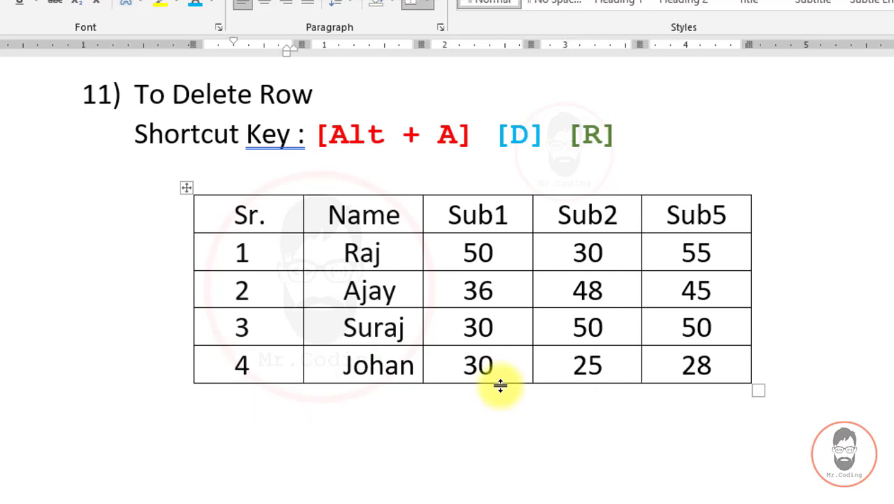
pyautogui.scroll(-5, 500, 385)
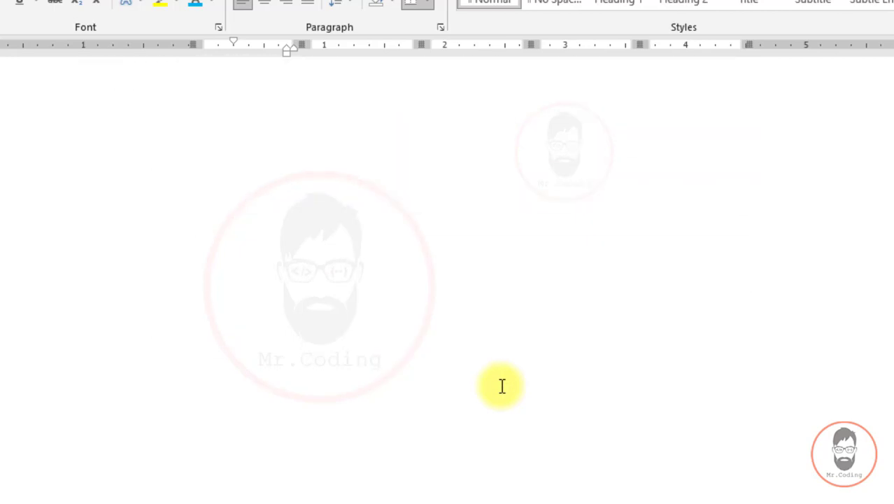
# - Delete the blank second column and the blank column between Sub1 and Sub2 using Alt+A, D, C
pyautogui.scroll(-8, 501, 385)
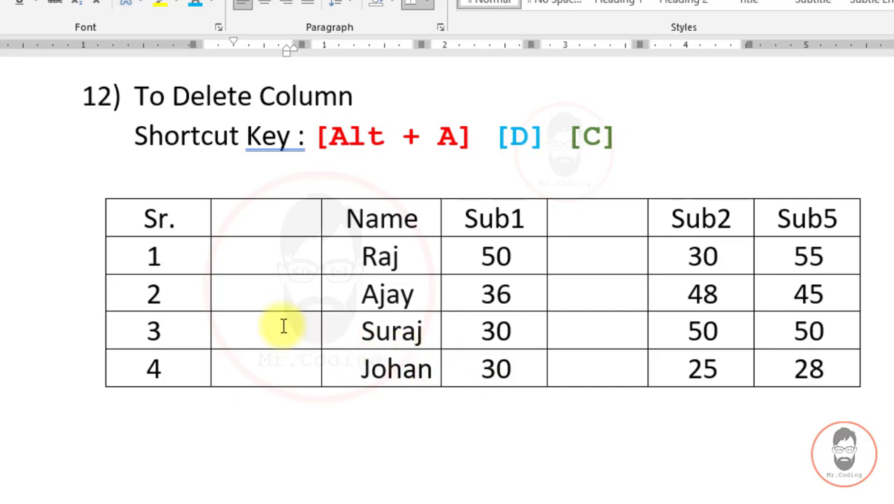
pyautogui.click(261, 222)
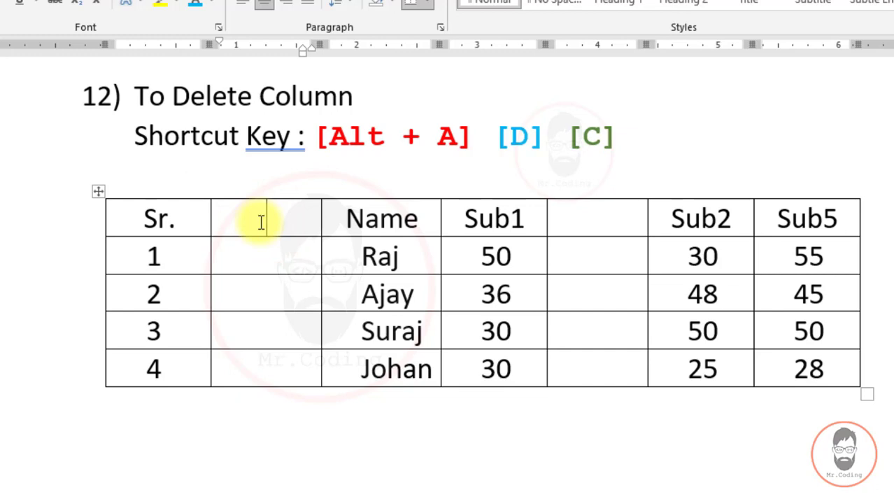
pyautogui.press('alt')
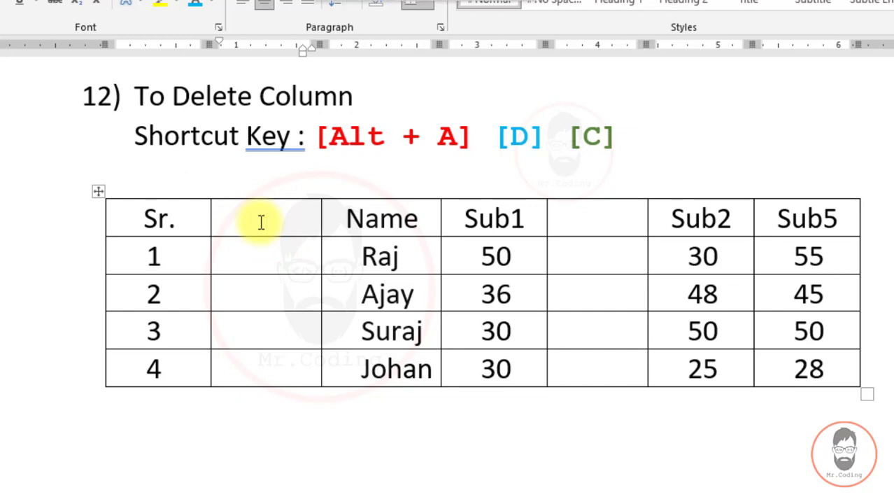
pyautogui.press('a')
pyautogui.press('d')
pyautogui.press('c')
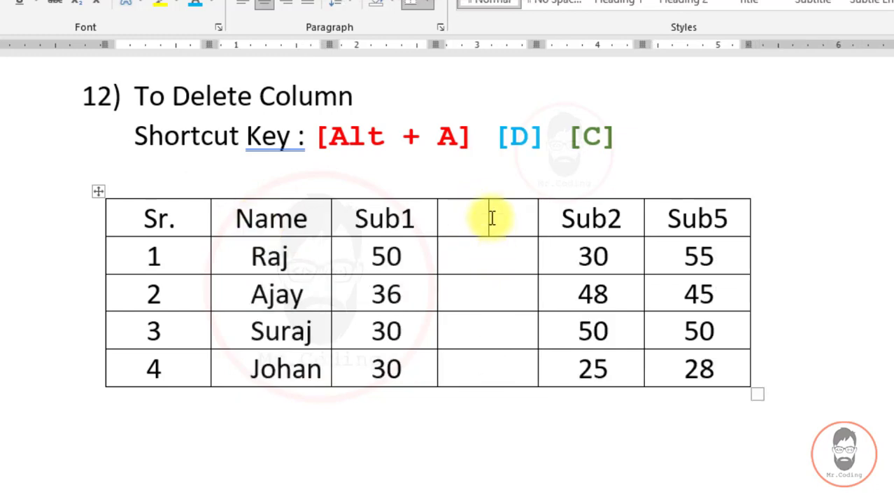
pyautogui.click(500, 218)
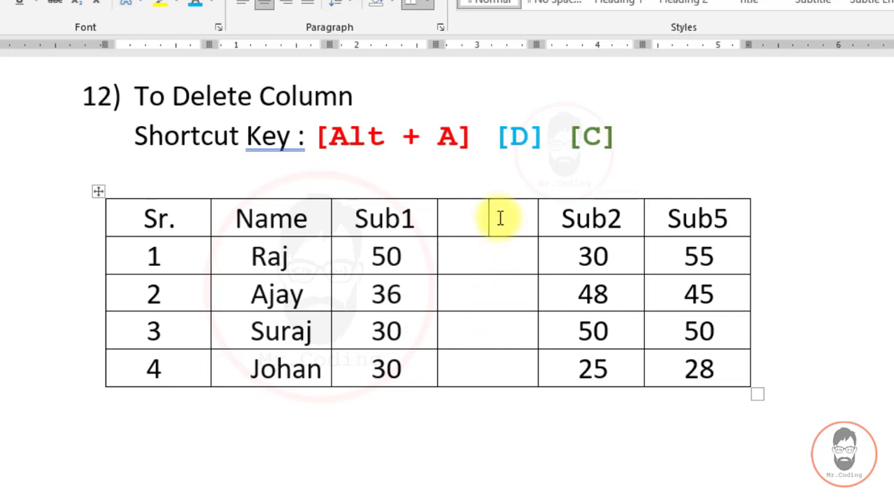
pyautogui.press('alt')
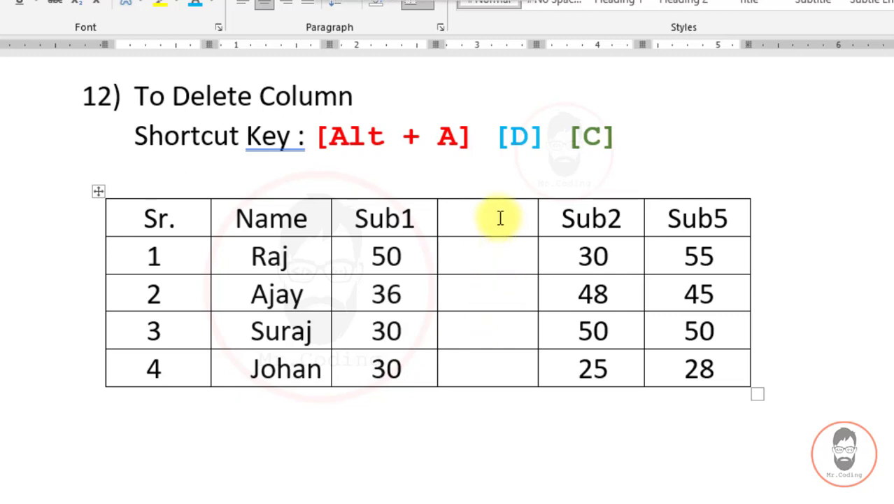
pyautogui.press('a')
pyautogui.press('d')
pyautogui.press('c')
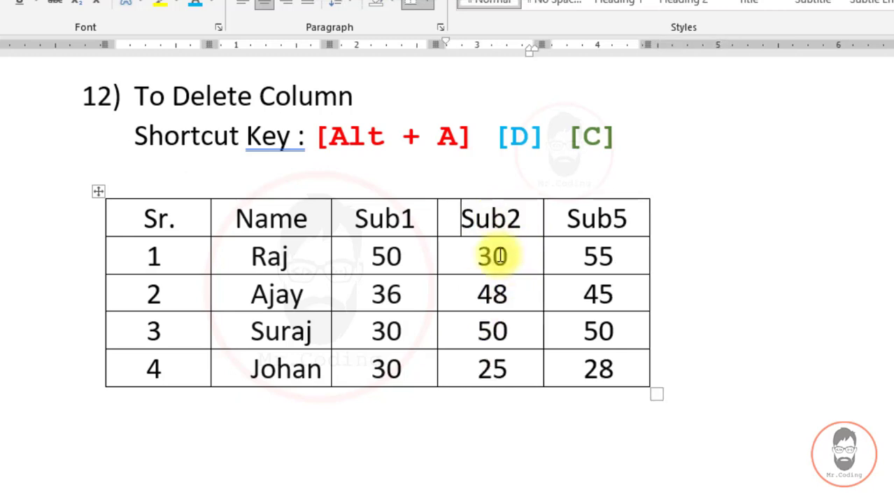
pyautogui.scroll(-1, 498, 258)
# - Select across Raj's whole row, starting at his name cell, with Shift+Right
pyautogui.scroll(-5, 496, 259)
pyautogui.scroll(-2, 497, 259)
pyautogui.scroll(-4, 493, 263)
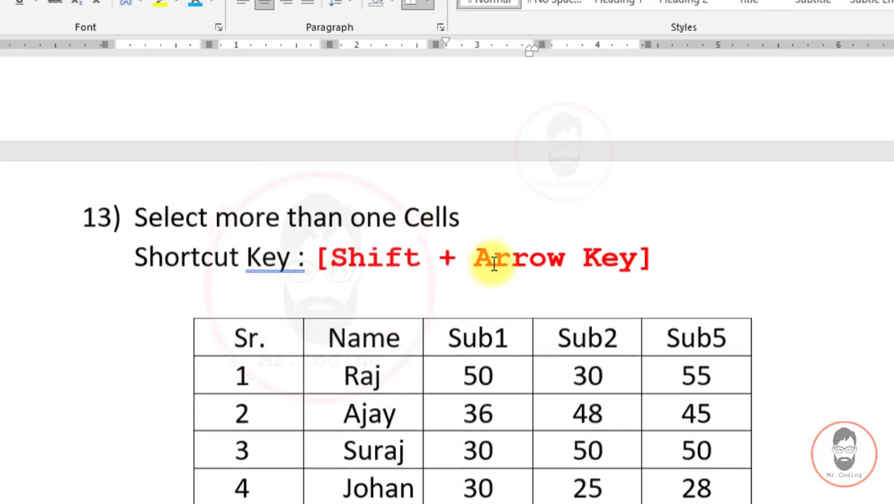
pyautogui.scroll(-2, 491, 265)
pyautogui.scroll(-3, 499, 253)
pyautogui.scroll(2, 499, 254)
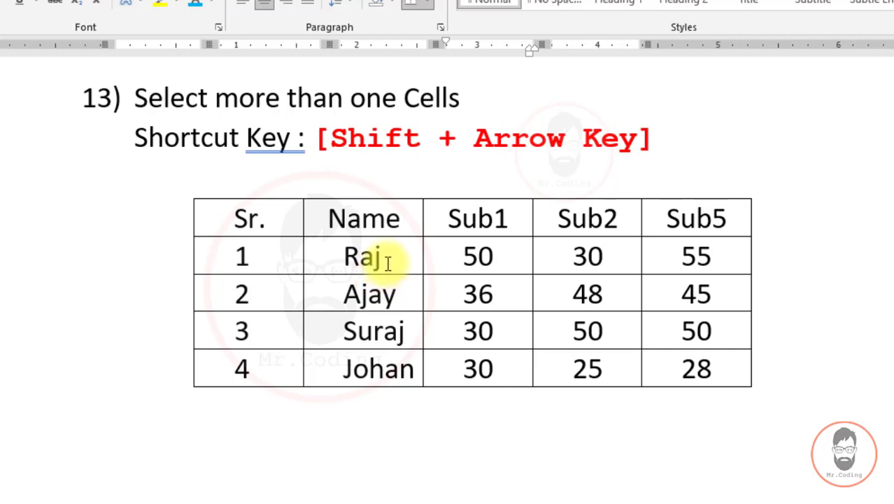
pyautogui.click(387, 262)
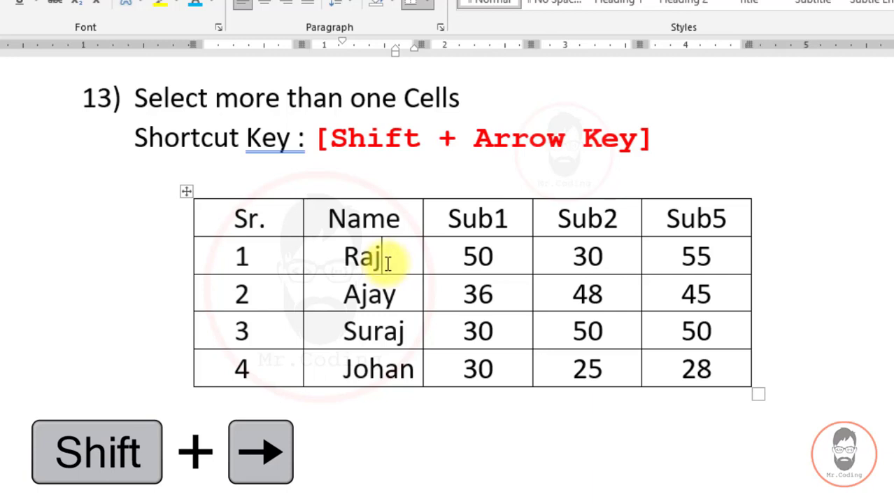
pyautogui.hotkey('shift', 'Right')
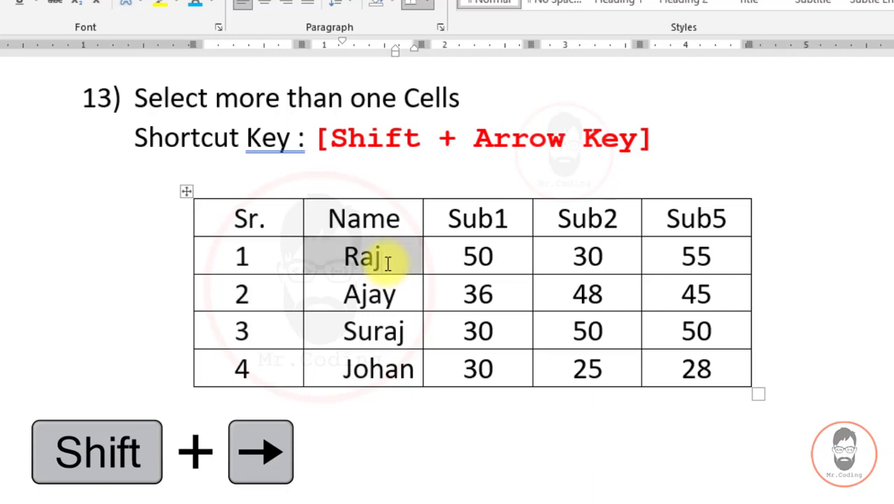
pyautogui.hotkey('shift', 'Right')
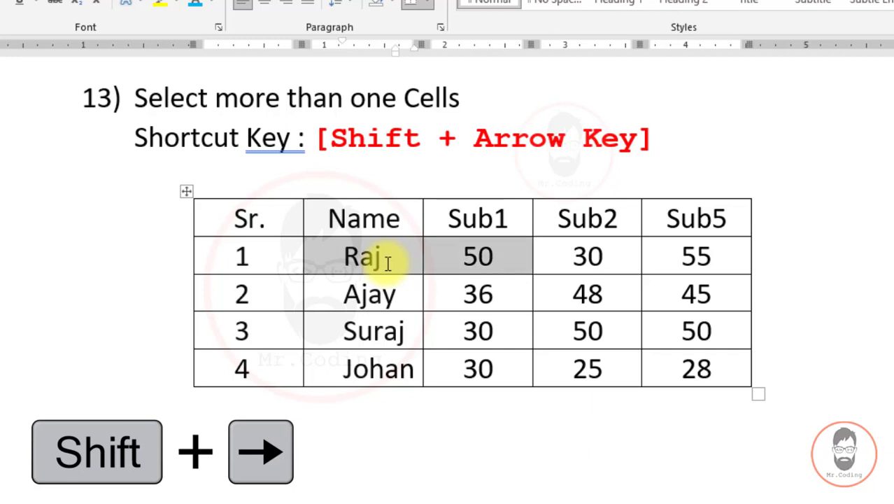
pyautogui.hotkey('shift', 'Right')
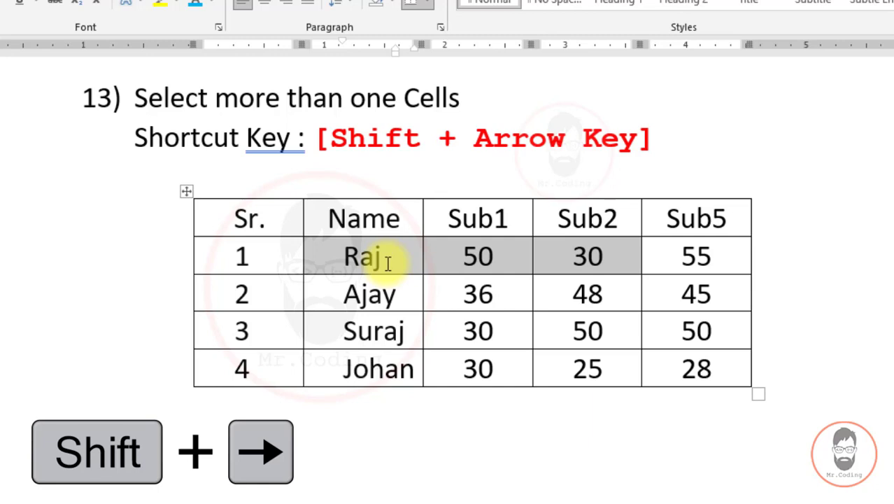
pyautogui.hotkey('shift', 'Right')
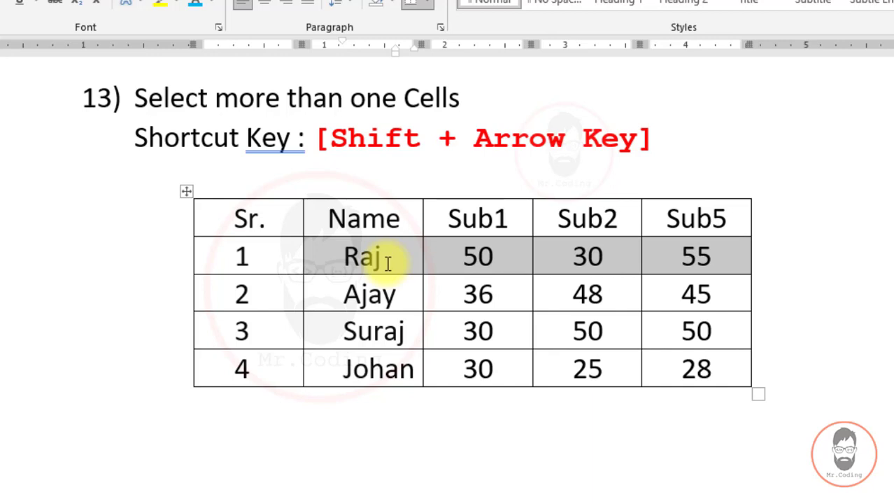
# - Extend the selection up into the header row, then select Ajay's and Suraj's Sub1 cells together
pyautogui.hotkey('shift', 'Up')
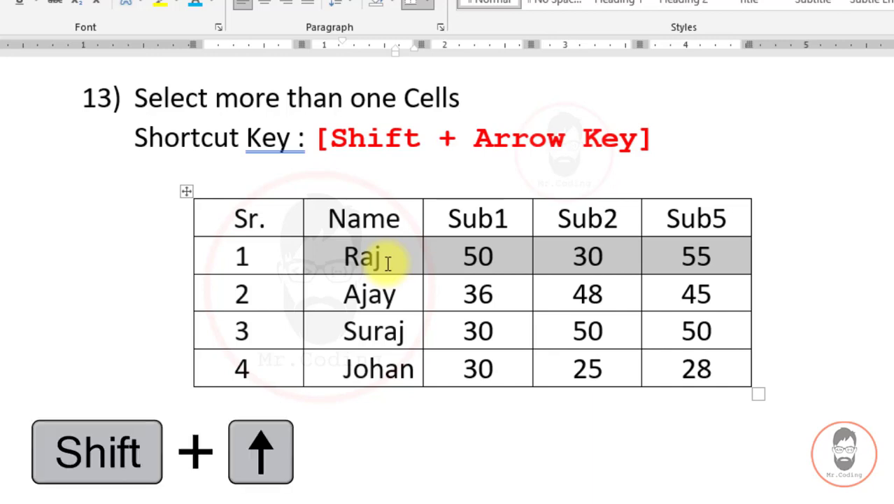
pyautogui.hotkey('shift', 'Up')
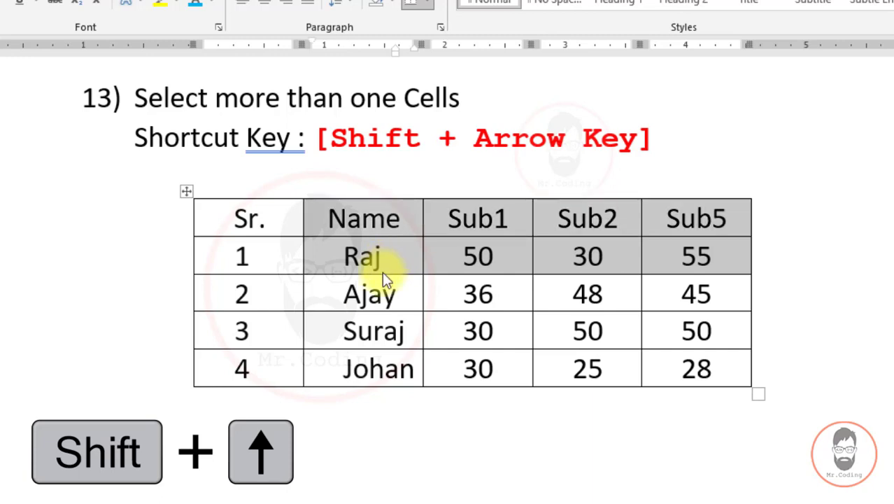
pyautogui.click(464, 331)
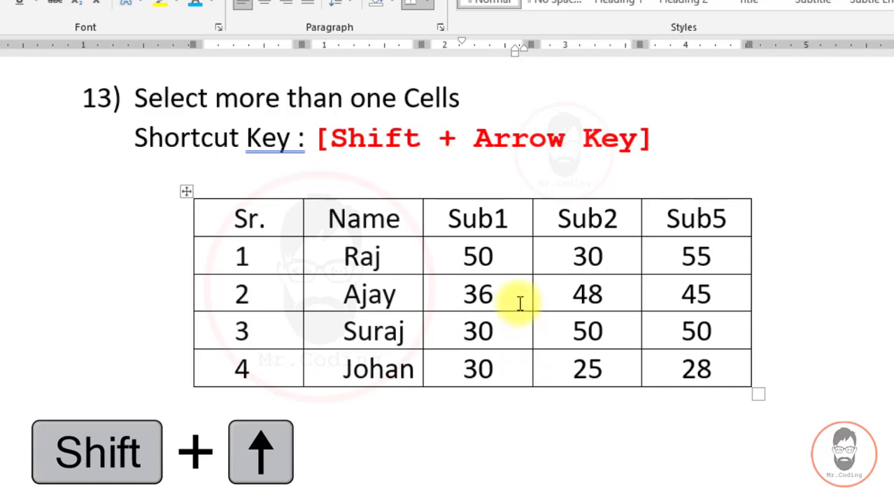
pyautogui.hotkey('shift', 'Up')
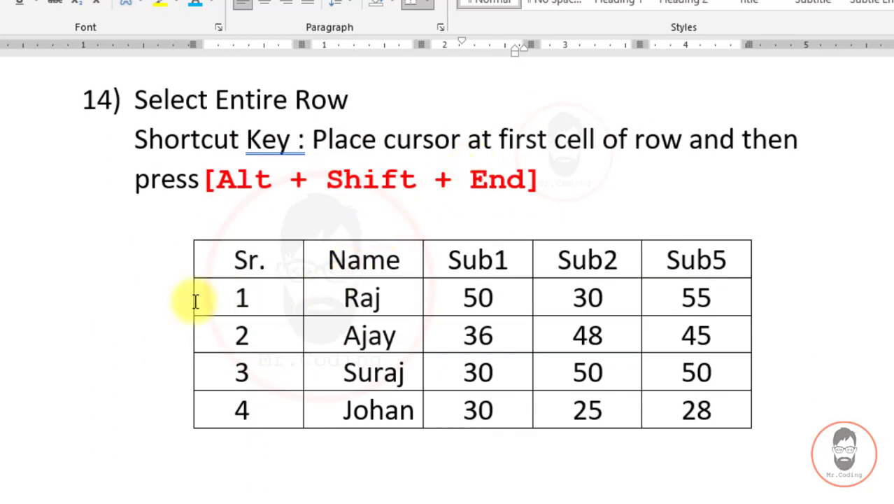
# - Select the entire first marks row, then the whole Suraj row, with Alt+Shift+End
pyautogui.click(256, 300)
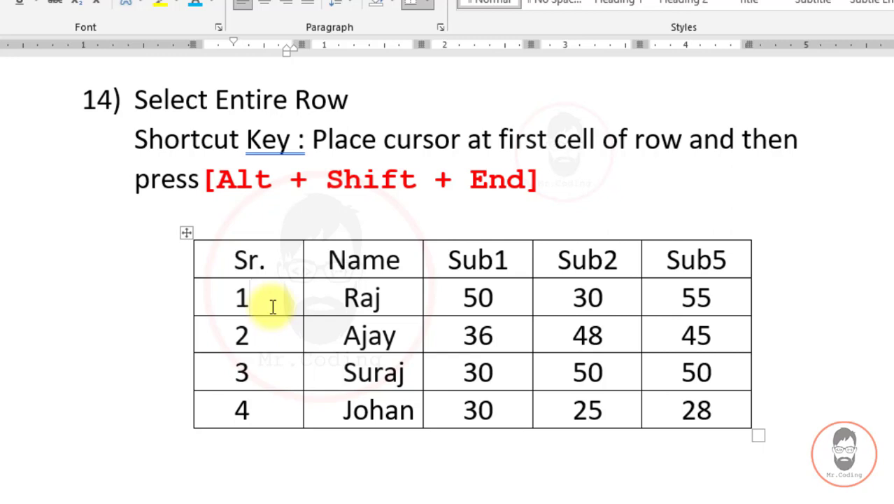
pyautogui.hotkey('alt', 'shift', 'End')
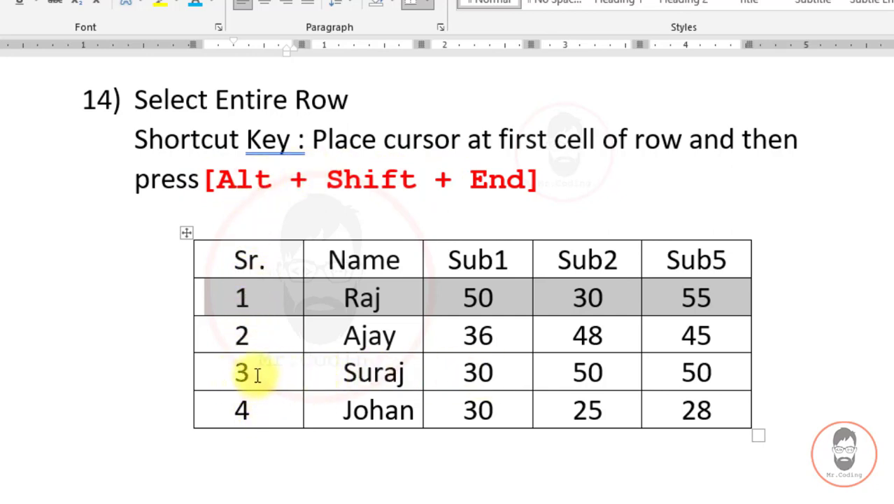
pyautogui.press('Down')
pyautogui.press('Down')
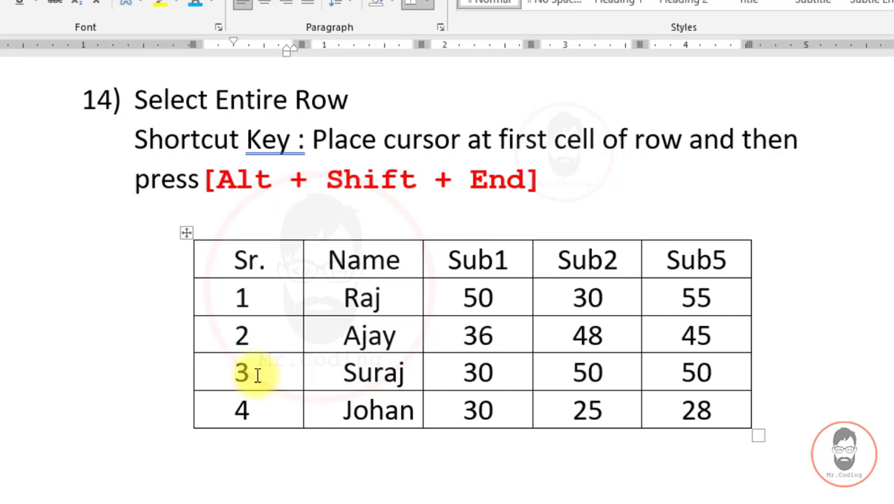
pyautogui.hotkey('alt', 'shift', 'End')
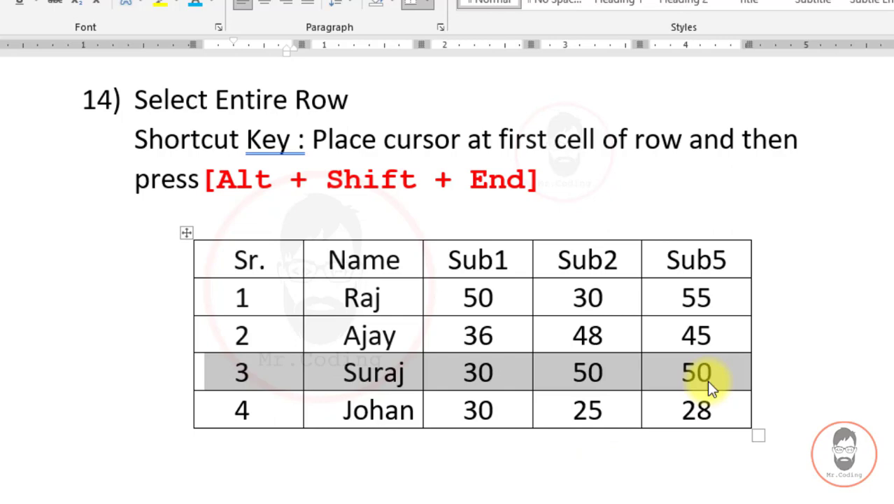
# - Select the whole Name column, then the whole Sub2 column, with Alt+Shift+PageDown
pyautogui.scroll(-4, 703, 380)
pyautogui.scroll(-3, 703, 380)
pyautogui.scroll(-3, 703, 380)
pyautogui.scroll(-4, 693, 380)
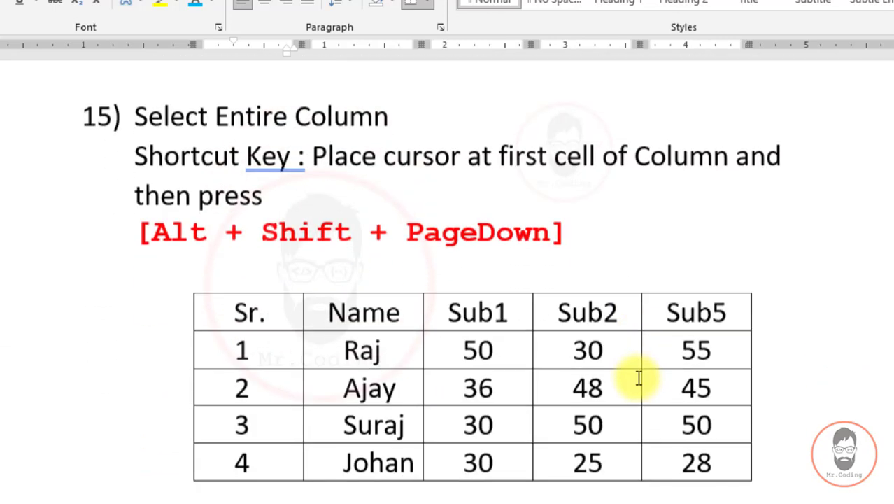
pyautogui.scroll(-1, 639, 378)
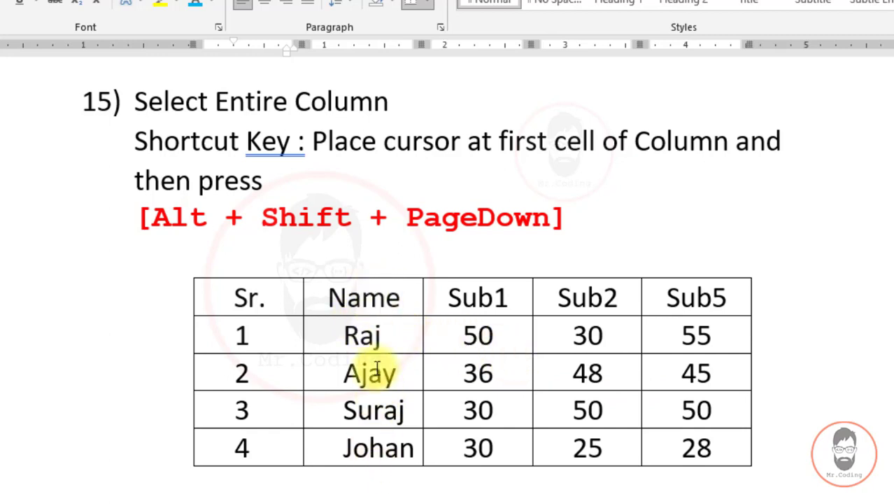
pyautogui.click(409, 297)
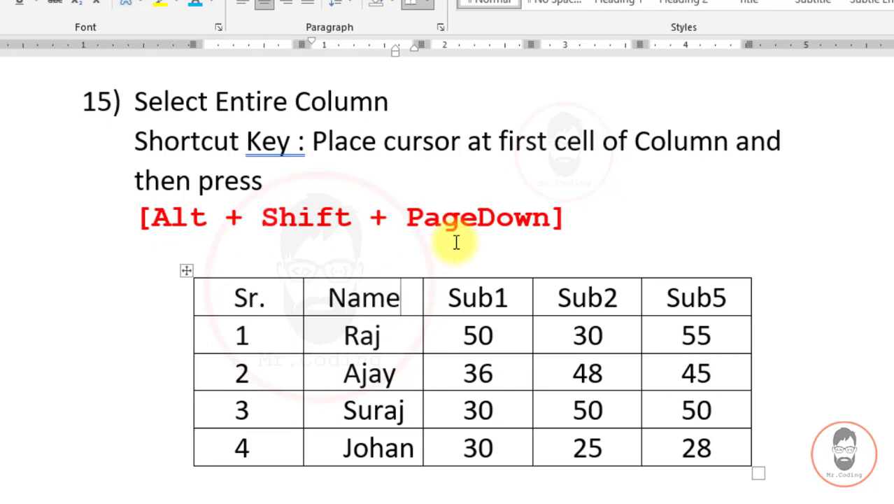
pyautogui.press('alt+shift+Next')
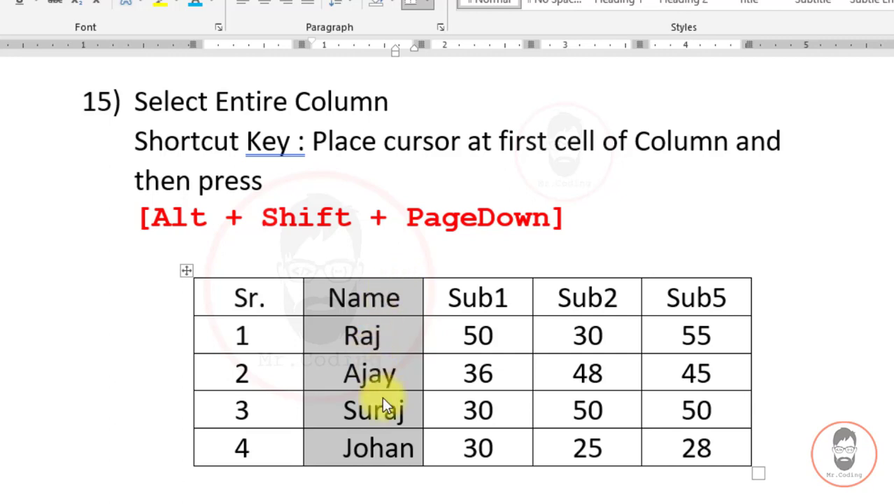
pyautogui.click(557, 295)
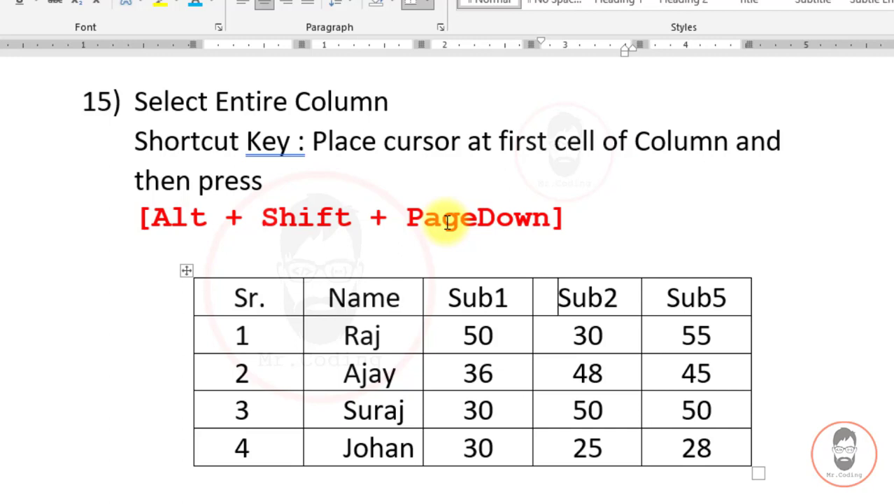
pyautogui.hotkey('alt', 'shift', 'pagedown')
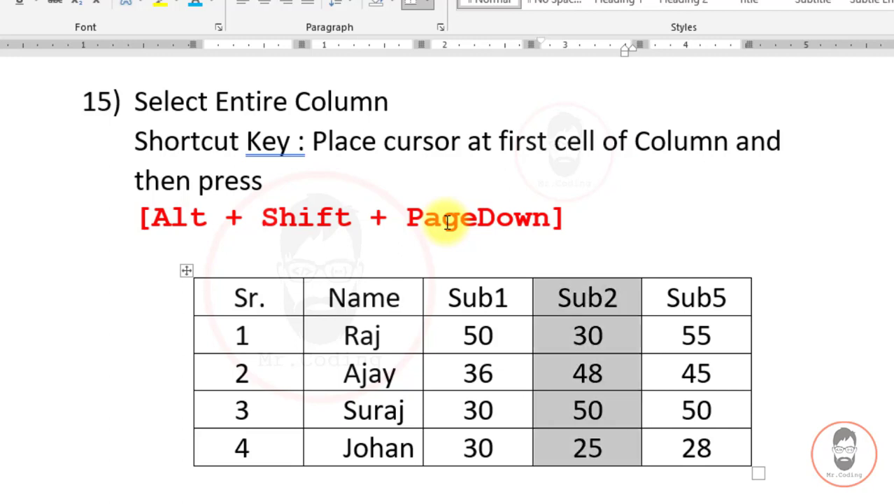
# - Move Raj's row up above Suraj and Ajay, then back down below Suraj
pyautogui.scroll(-5, 448, 222)
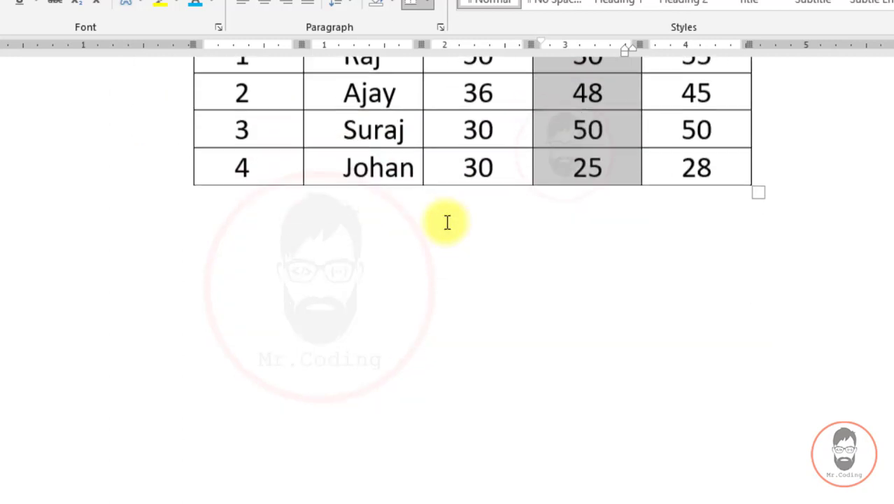
pyautogui.scroll(-5, 445, 222)
pyautogui.scroll(-3, 445, 222)
pyautogui.scroll(-5, 445, 222)
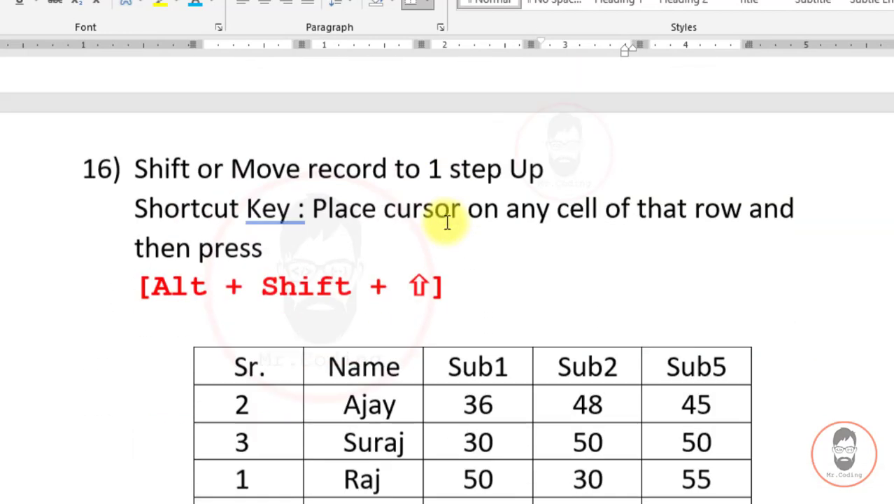
pyautogui.scroll(-2, 446, 222)
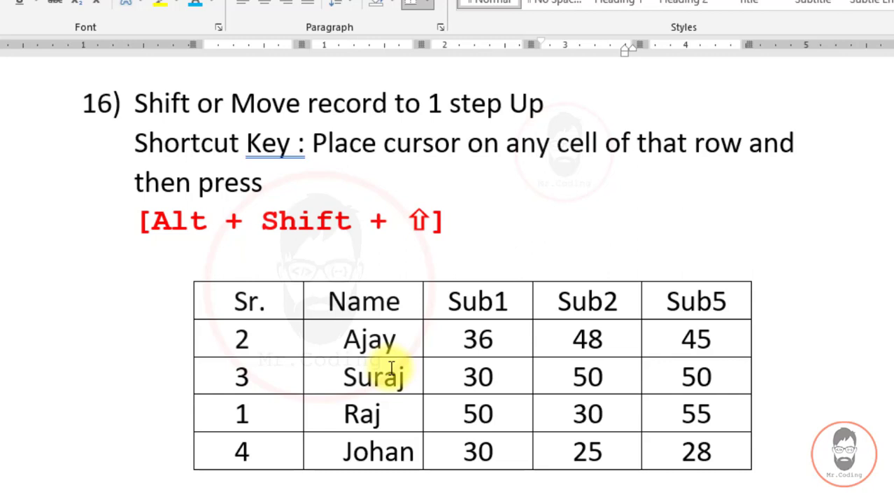
pyautogui.click(255, 408)
pyautogui.click(255, 408)
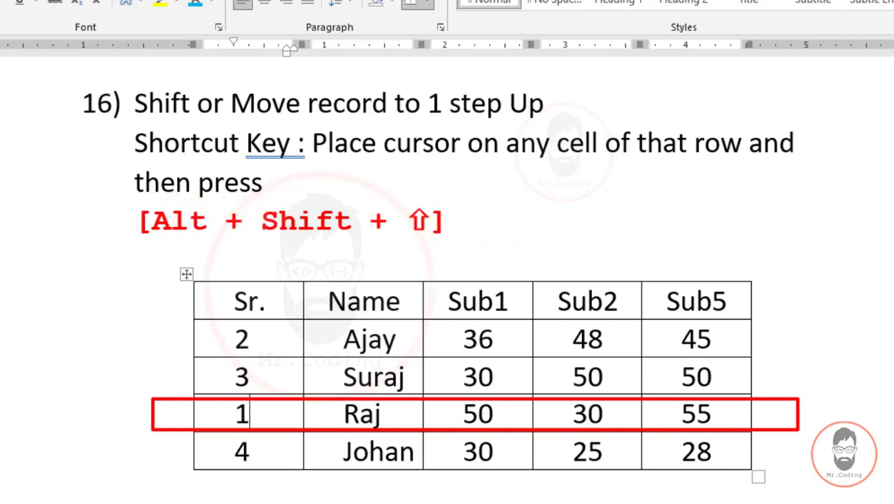
pyautogui.hotkey('alt', 'shift', 'Up')
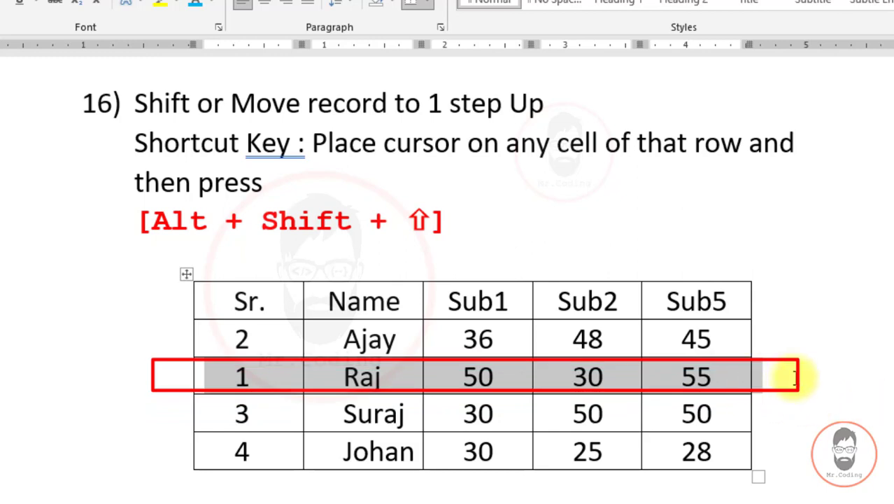
pyautogui.hotkey('alt', 'shift', 'Up')
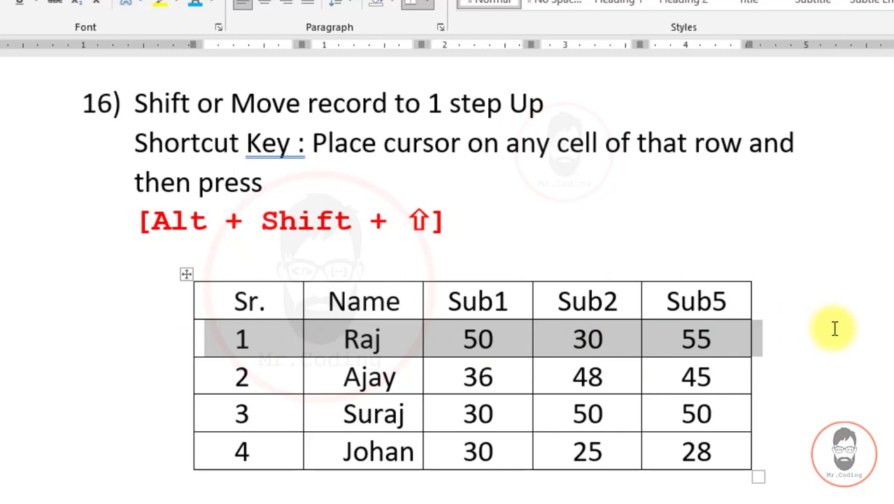
pyautogui.hotkey('alt', 'shift', 'Down')
pyautogui.hotkey('alt', 'shift', 'Down')
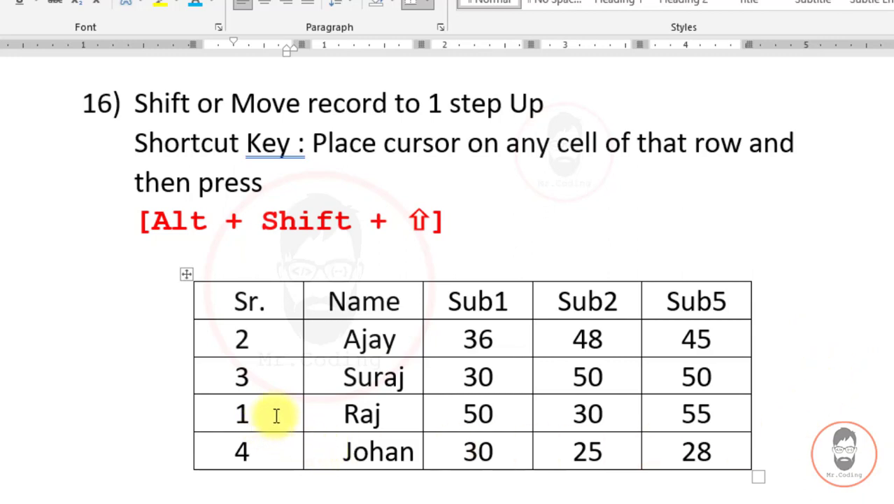
# - Move Raj's row up twice again so it sits directly under the header
pyautogui.click(395, 419)
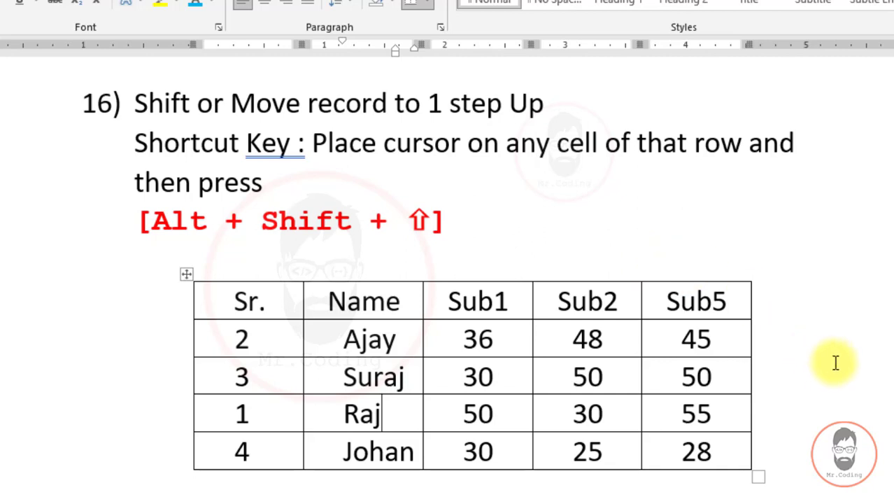
pyautogui.hotkey('alt', 'shift', 'Up')
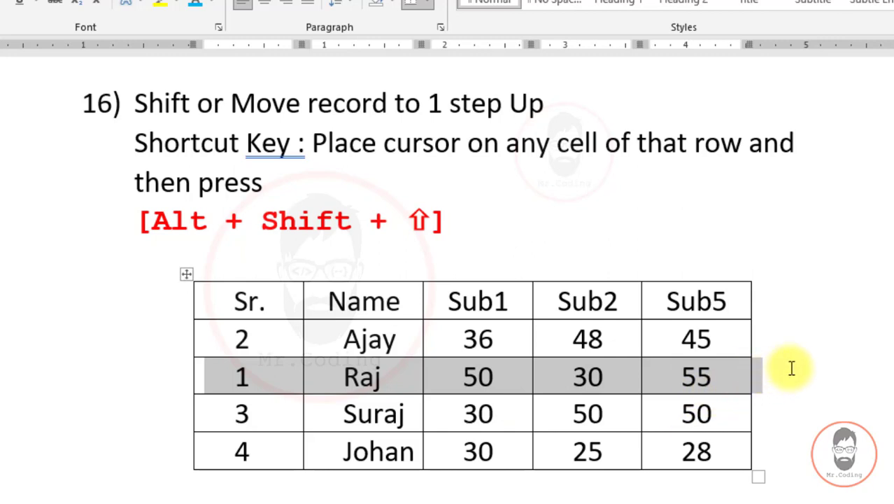
pyautogui.hotkey('alt', 'shift', 'Up')
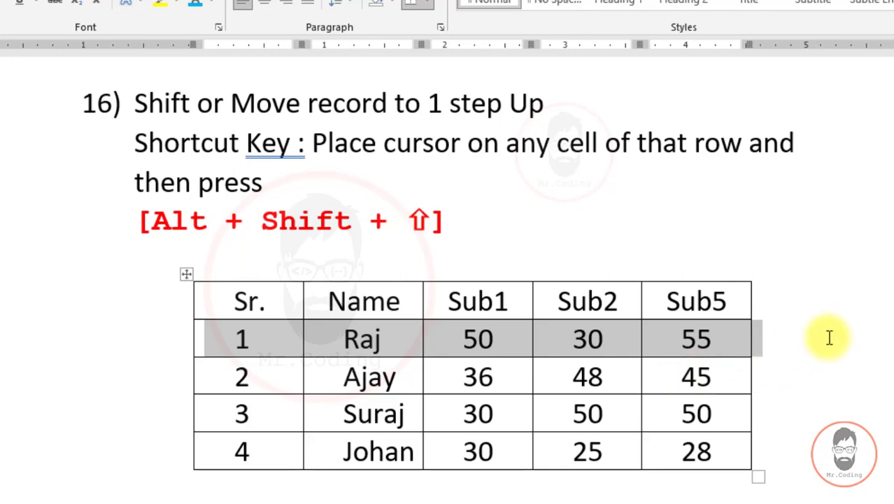
# - Move Johan's row down past Ajay and Suraj to the table's bottom with Alt+Shift+Down
pyautogui.scroll(-3, 829, 338)
pyautogui.scroll(-7, 829, 338)
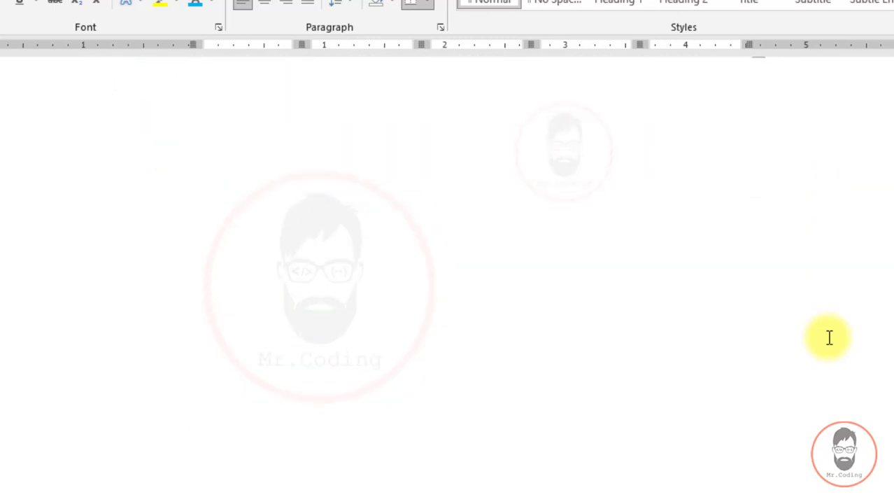
pyautogui.scroll(-5, 829, 337)
pyautogui.scroll(-6, 829, 338)
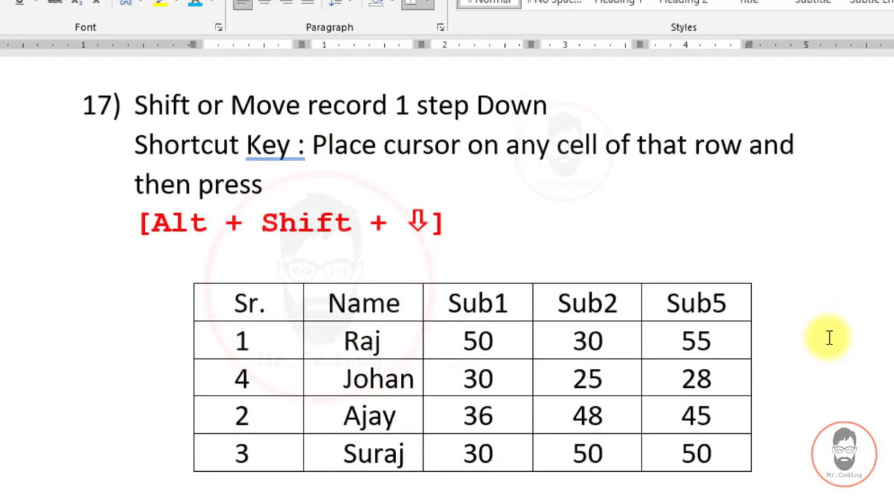
pyautogui.scroll(-2, 828, 337)
pyautogui.scroll(2, 828, 338)
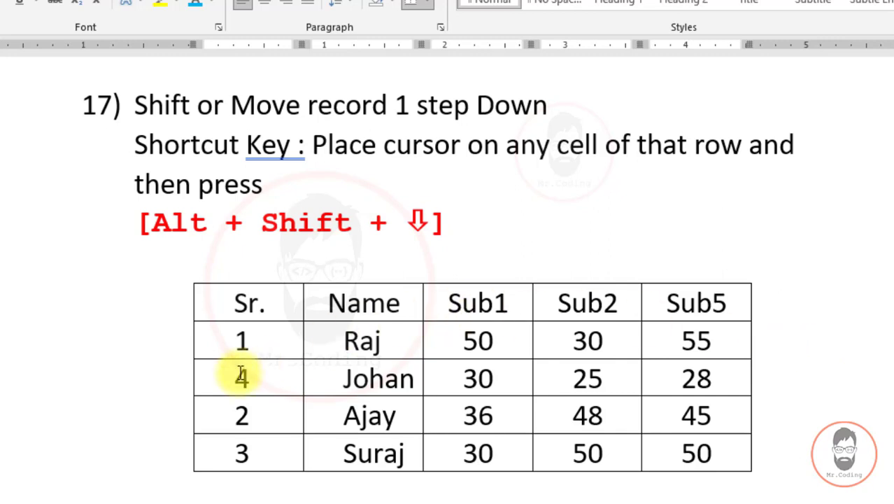
pyautogui.scroll(-1, 271, 372)
pyautogui.scroll(-1, 271, 371)
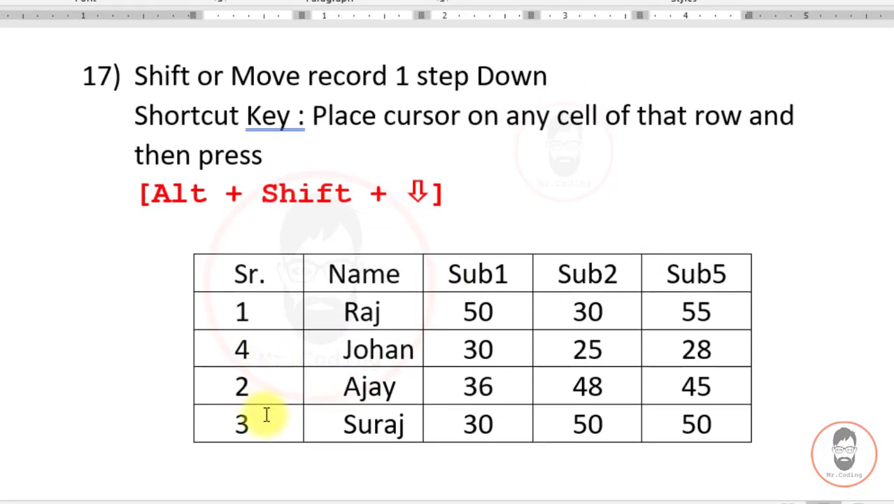
pyautogui.click(258, 349)
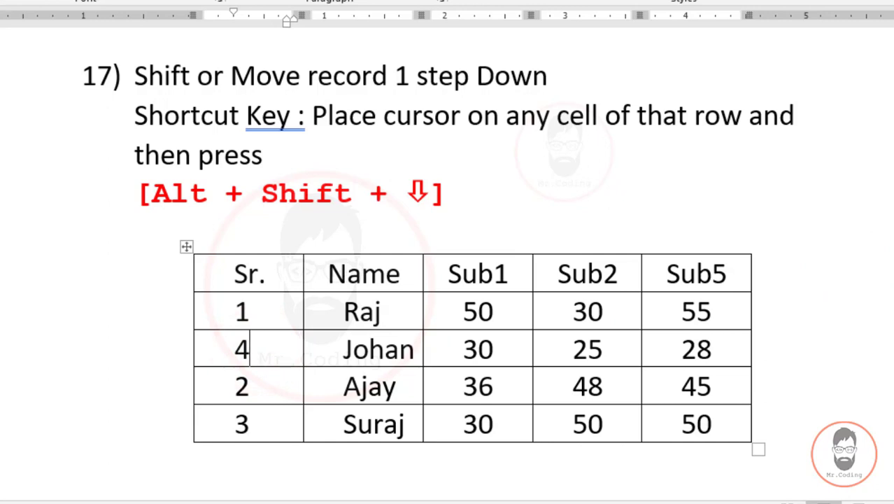
pyautogui.hotkey('alt', 'shift', 'Down')
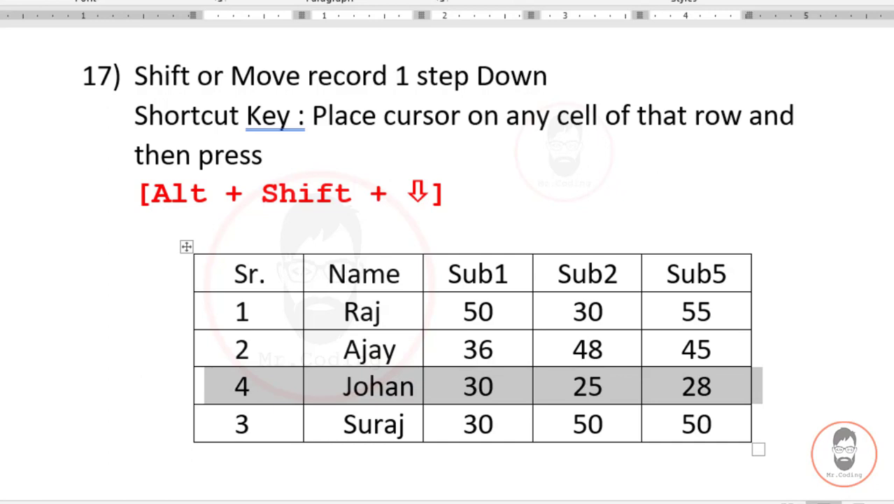
pyautogui.hotkey('alt', 'shift', 'Down')
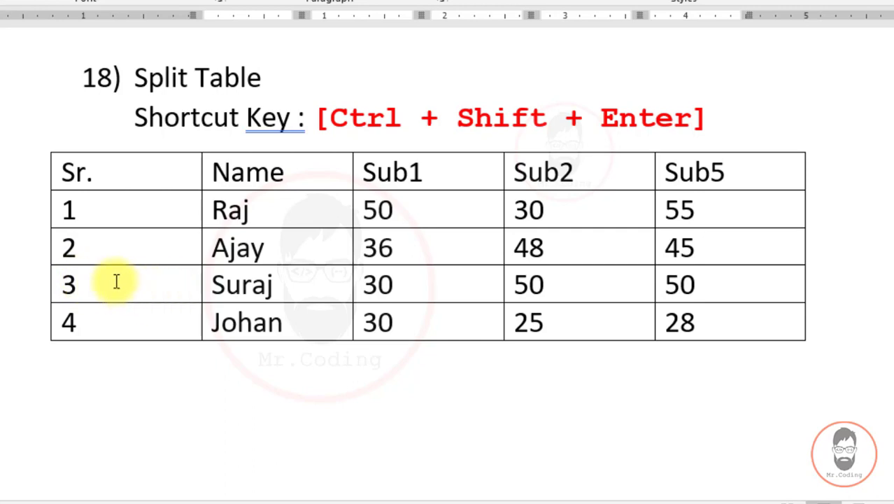
# - Split the table above the Suraj row, then rejoin it with Delete
pyautogui.click(83, 282)
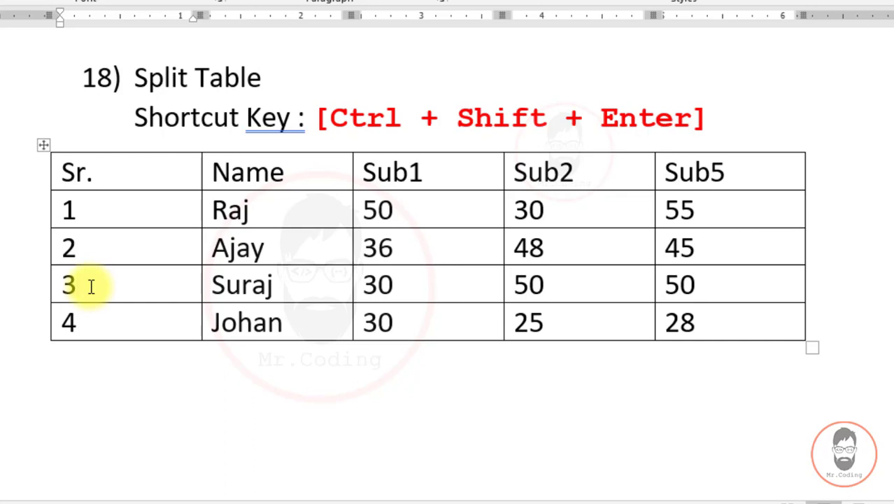
pyautogui.hotkey('ctrl', 'shift', 'Return')
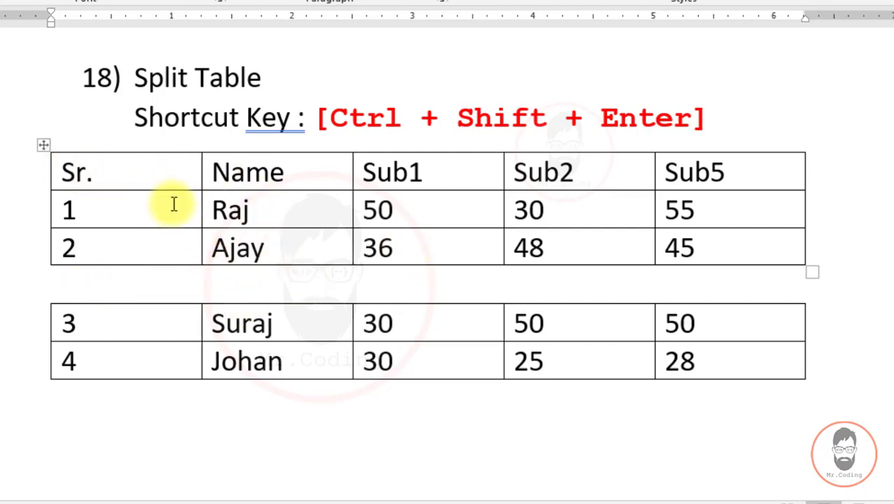
pyautogui.press('Delete')
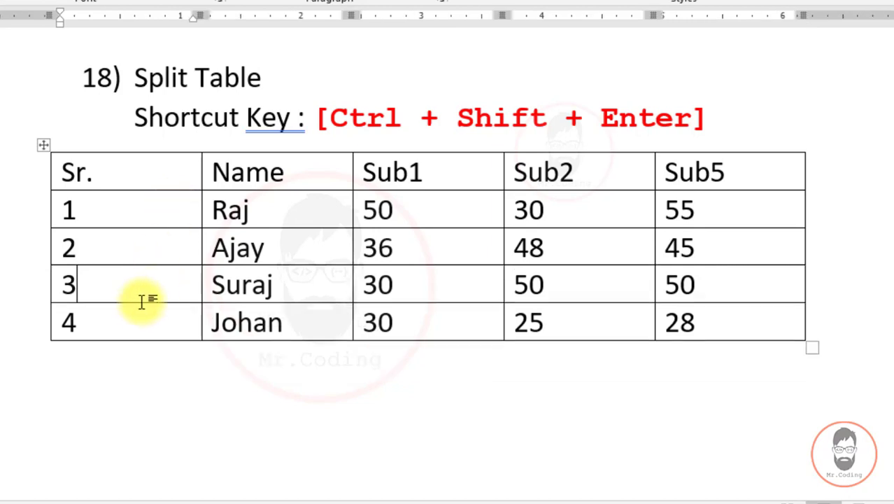
# - Split the table above Ajay's row with Ctrl+Shift+Enter, leaving header and Raj alone
pyautogui.click(119, 279)
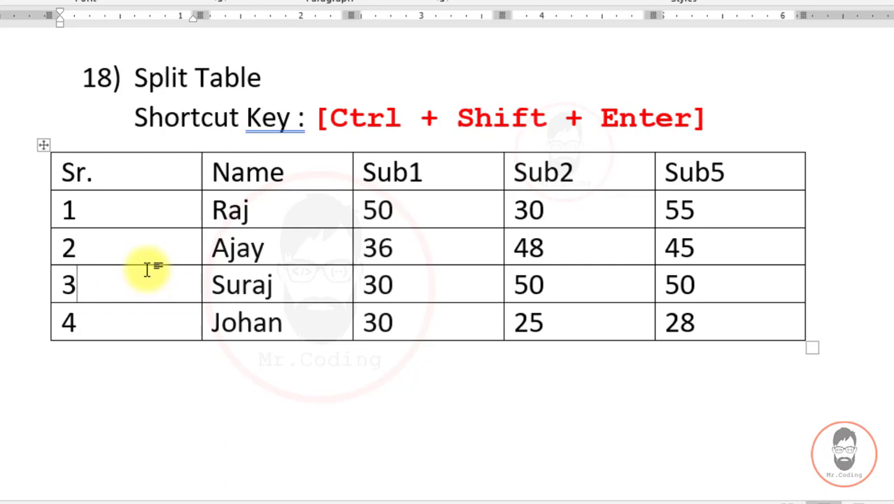
pyautogui.click(82, 247)
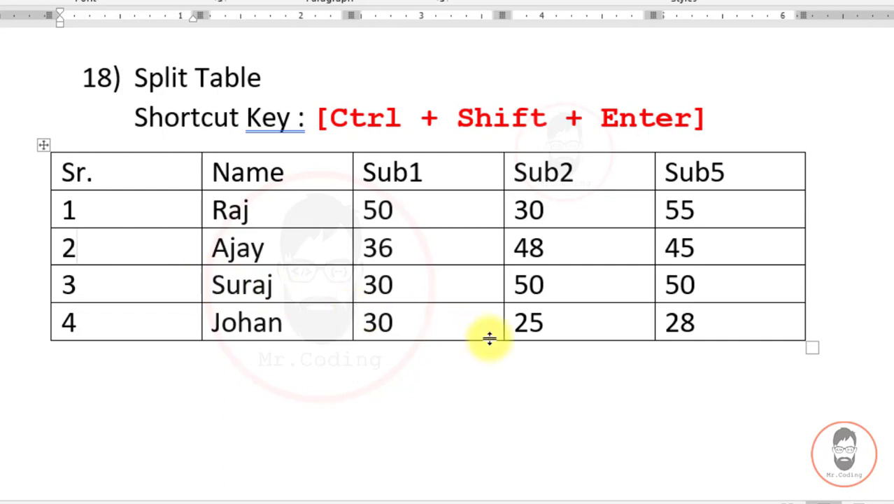
pyautogui.hotkey('ctrl', 'shift', 'Return')
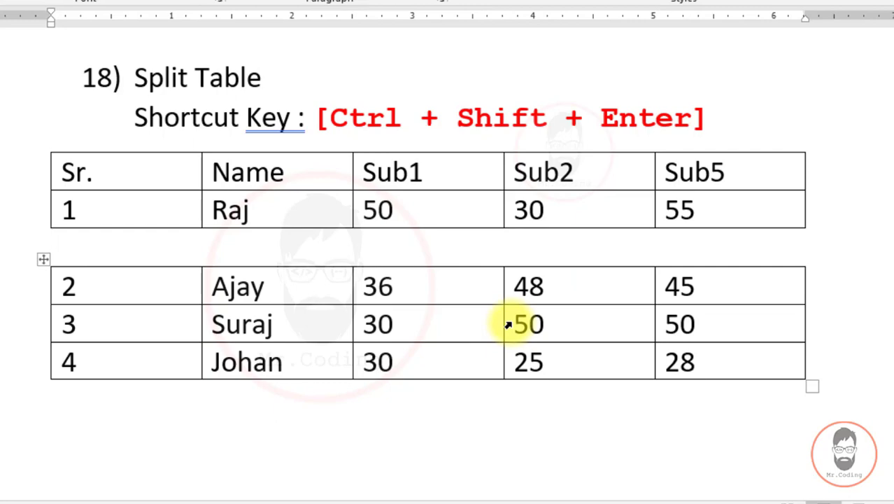
pyautogui.scroll(-4, 200, 270)
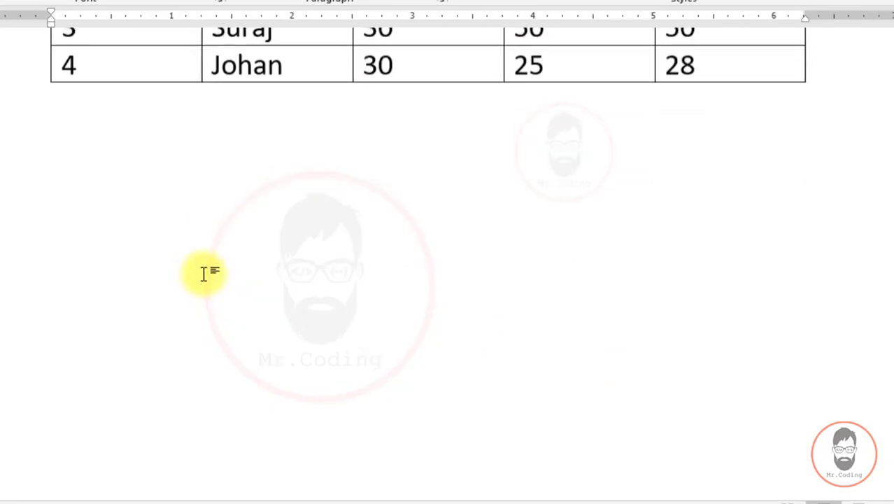
pyautogui.scroll(-2, 202, 271)
pyautogui.scroll(-5, 203, 273)
# - Delete the gap between the two tables to merge them, then undo the merge
pyautogui.scroll(-3, 202, 275)
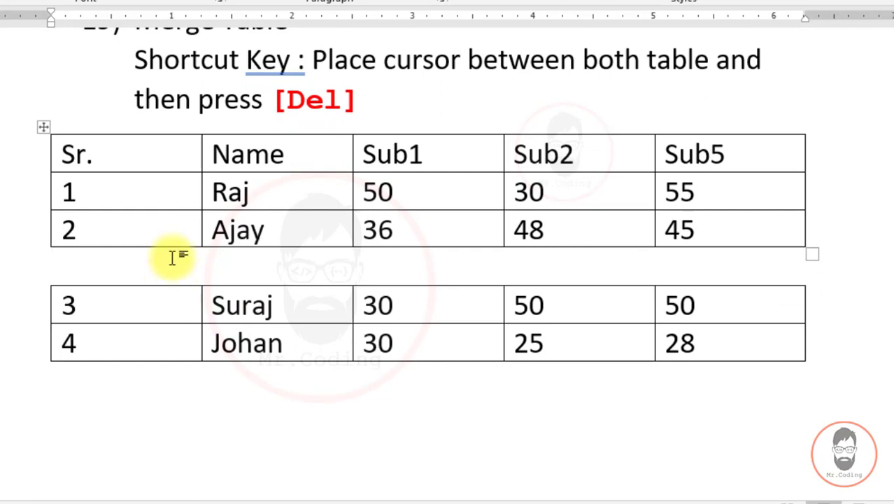
pyautogui.scroll(1, 171, 257)
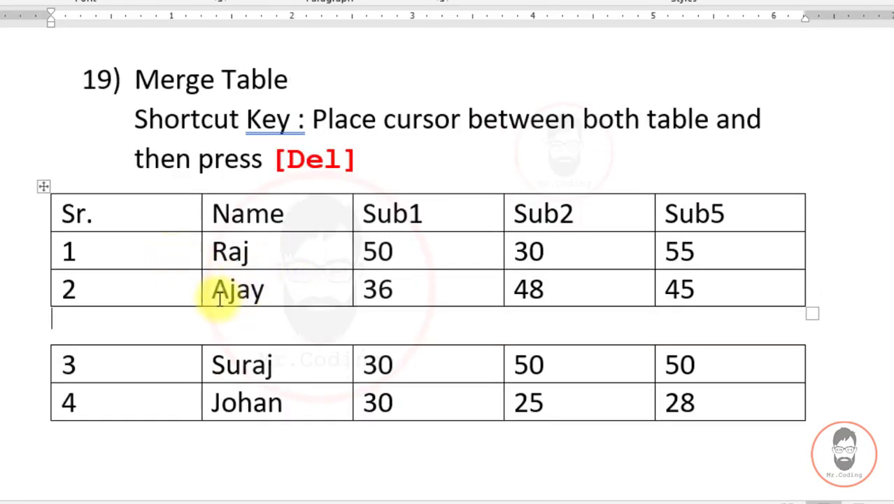
pyautogui.click(255, 474)
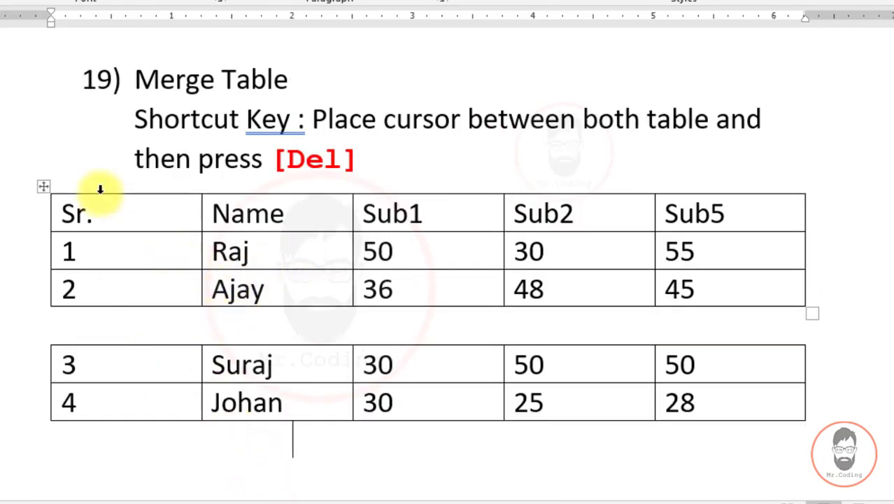
pyautogui.click(86, 319)
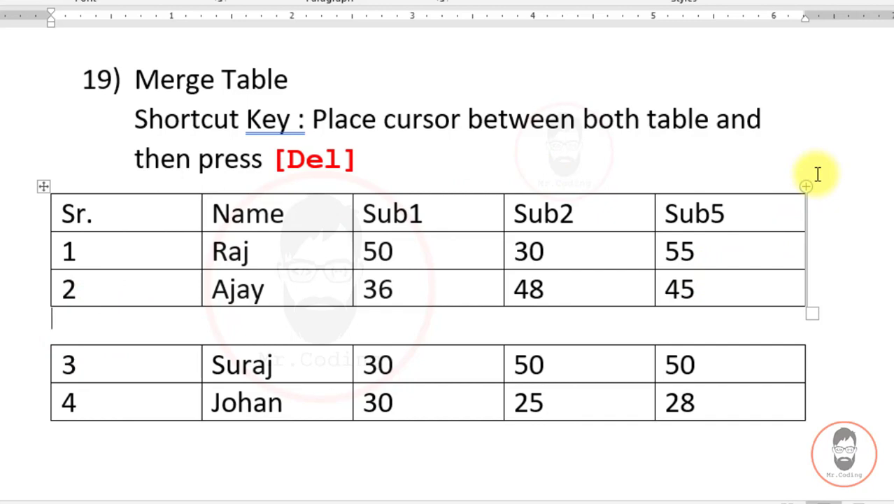
pyautogui.press('Delete')
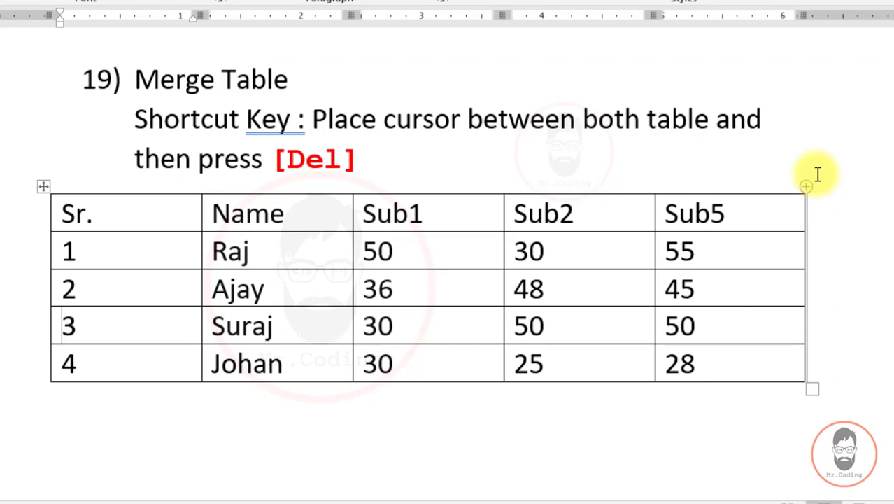
pyautogui.hotkey('ctrl', 'z')
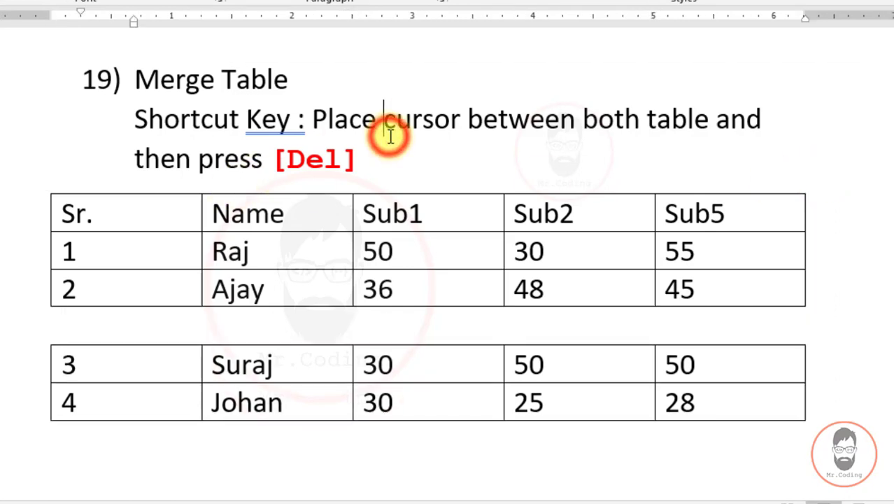
# - Delete the gap again to rejoin the tables into one four-record table
pyautogui.click(390, 136)
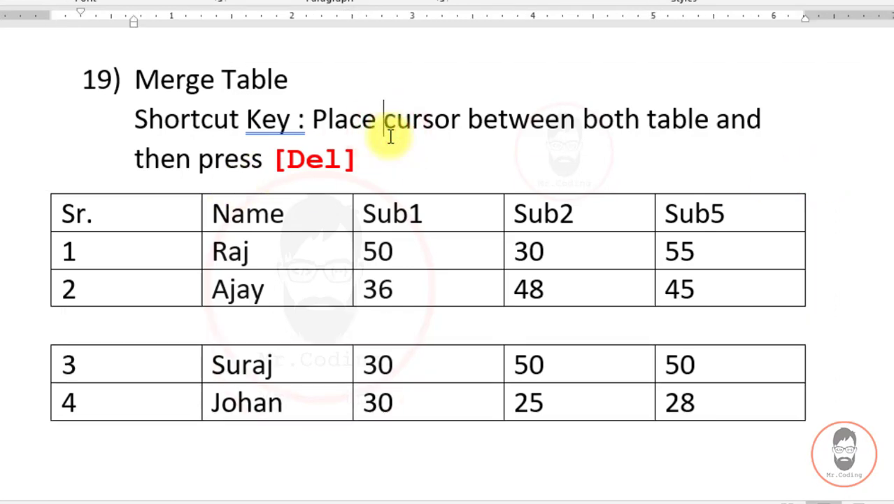
pyautogui.click(82, 324)
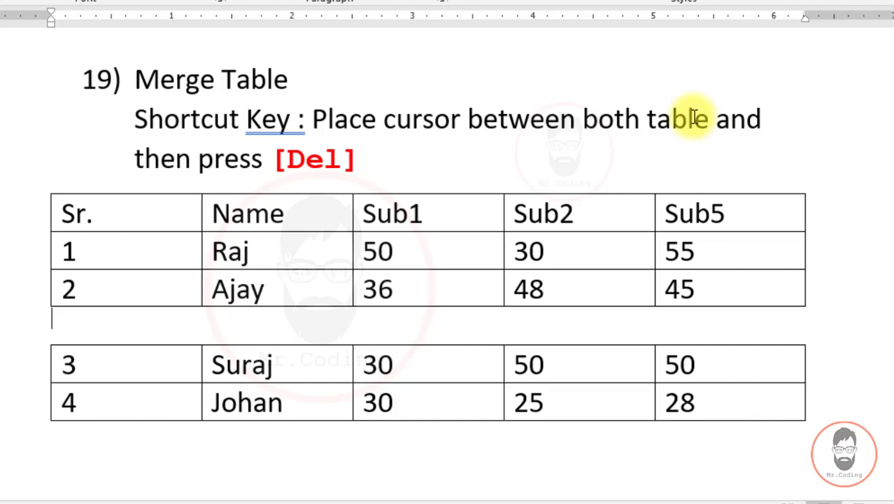
pyautogui.press('Delete')
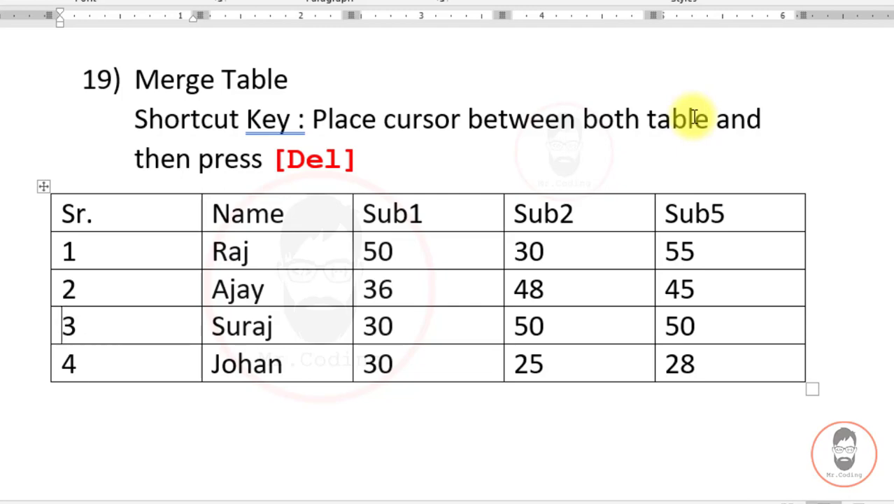
pyautogui.scroll(-10, 670, 142)
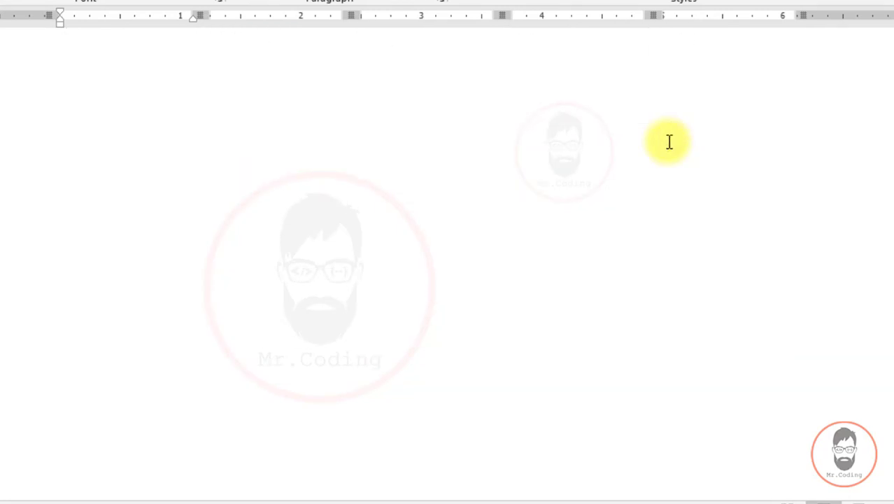
# - Merge the two Student Detail header cells into one with Alt+A, M
pyautogui.scroll(-5, 669, 142)
pyautogui.scroll(-2, 669, 142)
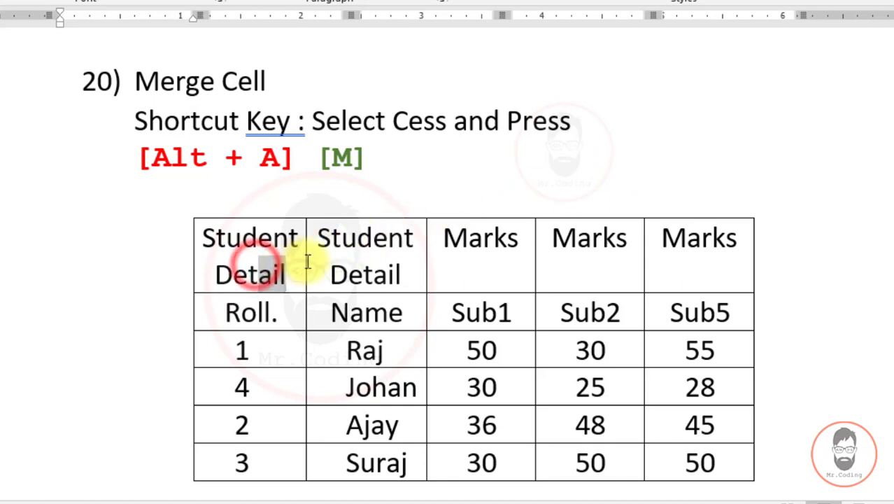
pyautogui.moveTo(223, 266); pyautogui.dragTo(359, 269)
pyautogui.click(244, 279)
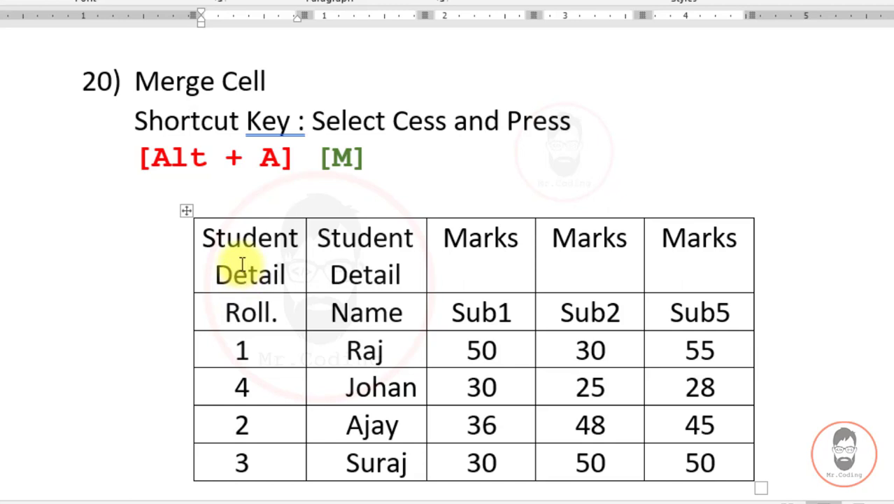
pyautogui.moveTo(239, 264); pyautogui.dragTo(339, 279)
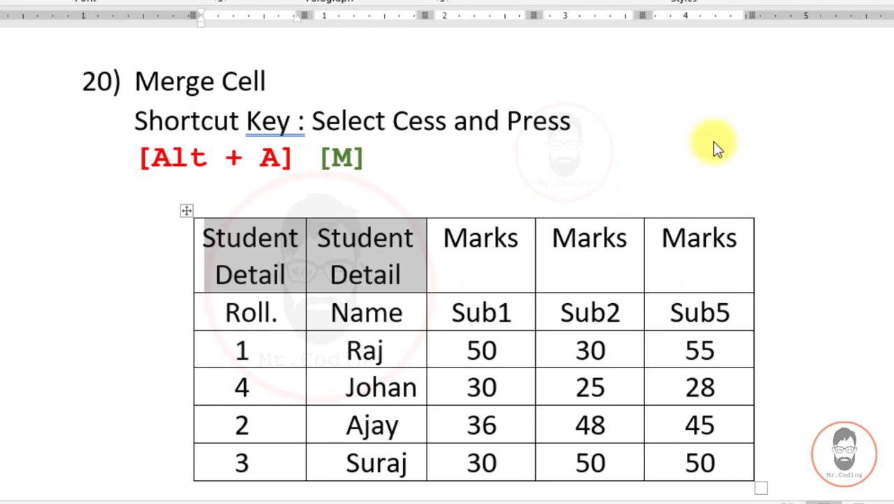
pyautogui.hotkey('alt', 'a')
pyautogui.press('m')
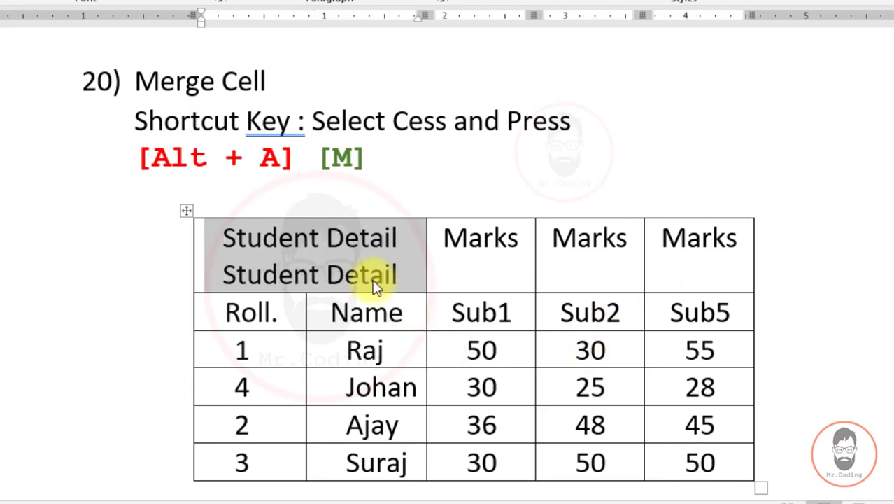
pyautogui.click(371, 276)
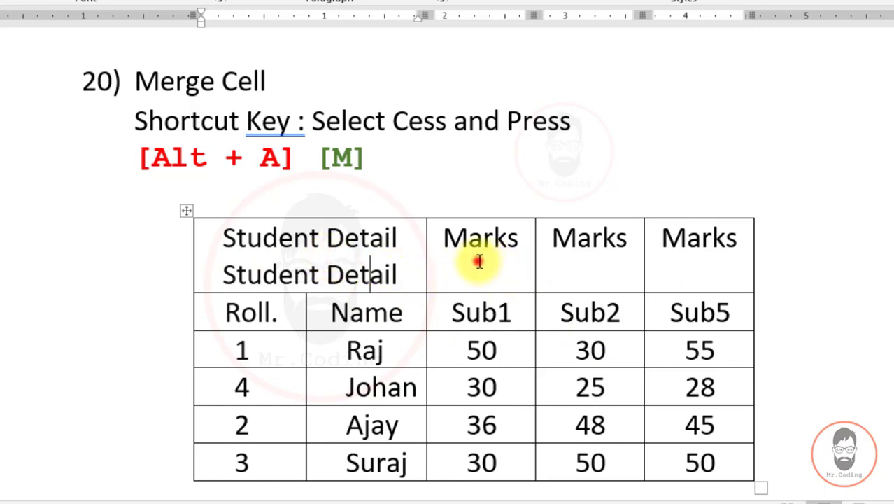
# - Merge the three Marks header cells into a single cell
pyautogui.moveTo(479, 262); pyautogui.dragTo(687, 259)
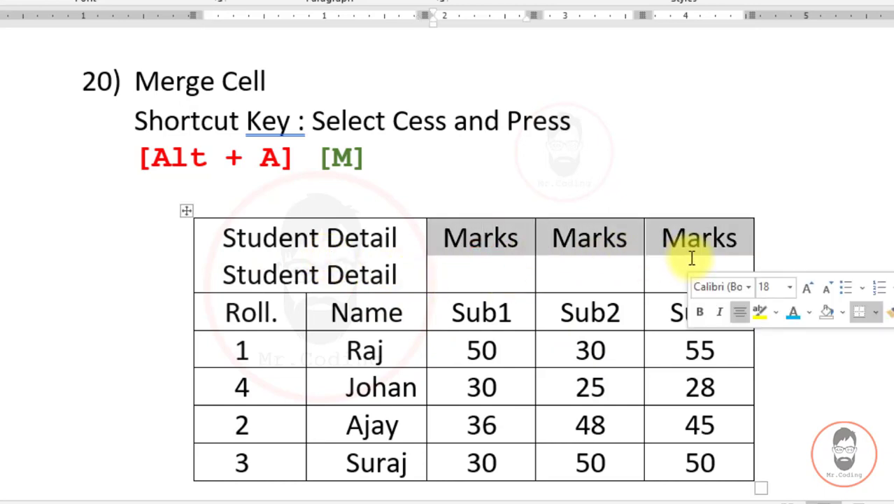
pyautogui.press('alt')
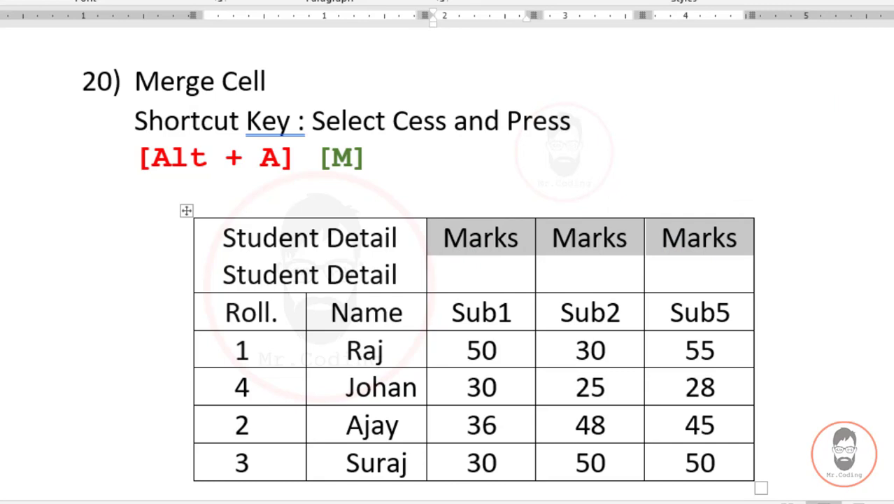
pyautogui.hotkey('alt', 'a')
pyautogui.press('m')
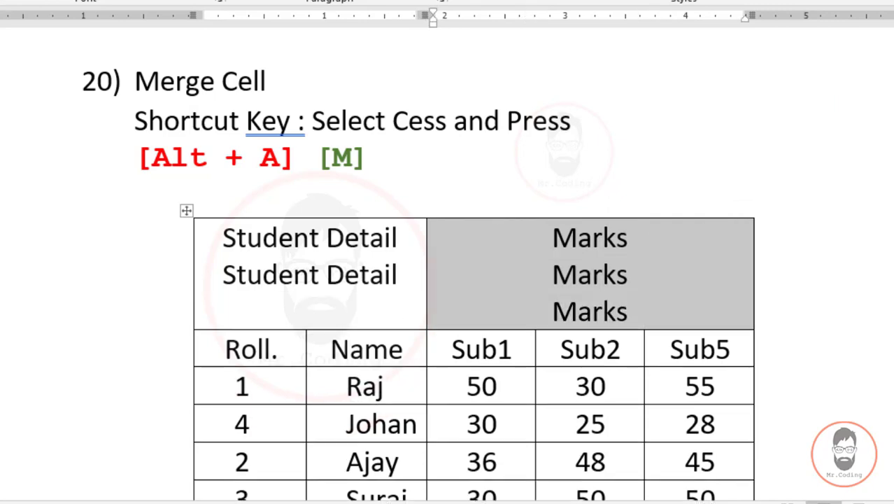
# - Delete the duplicate Marks and Student Detail lines from the merged header cells
pyautogui.click(648, 280)
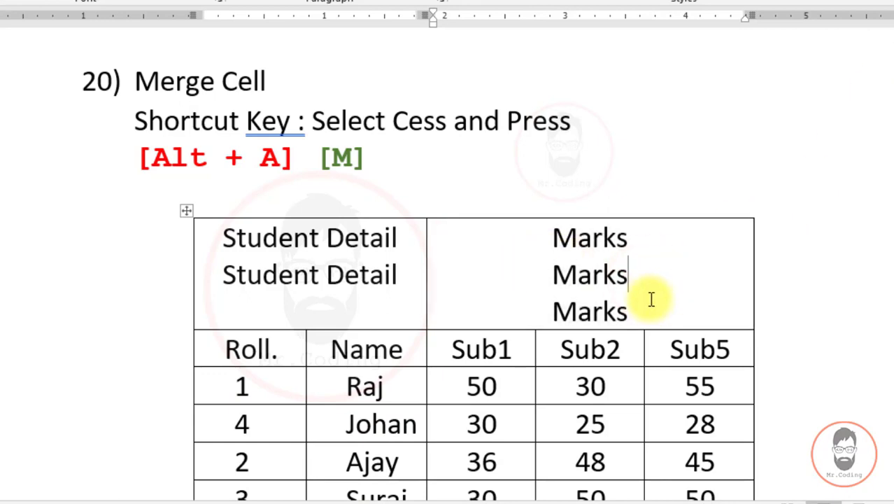
pyautogui.moveTo(640, 304); pyautogui.dragTo(549, 290)
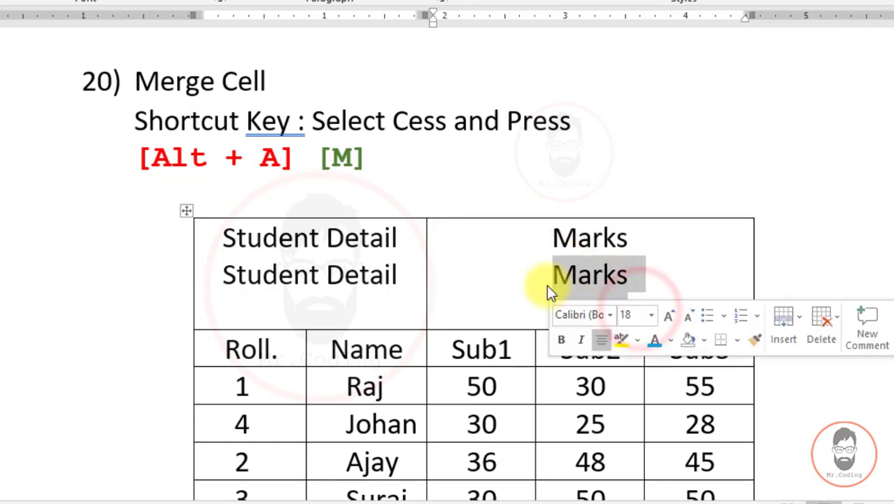
pyautogui.press('Delete')
pyautogui.moveTo(413, 273); pyautogui.dragTo(227, 277)
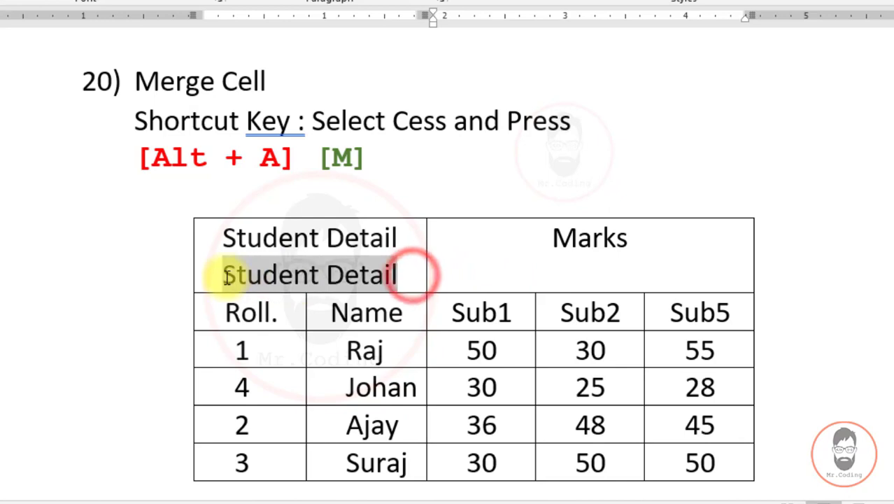
pyautogui.press('Delete')
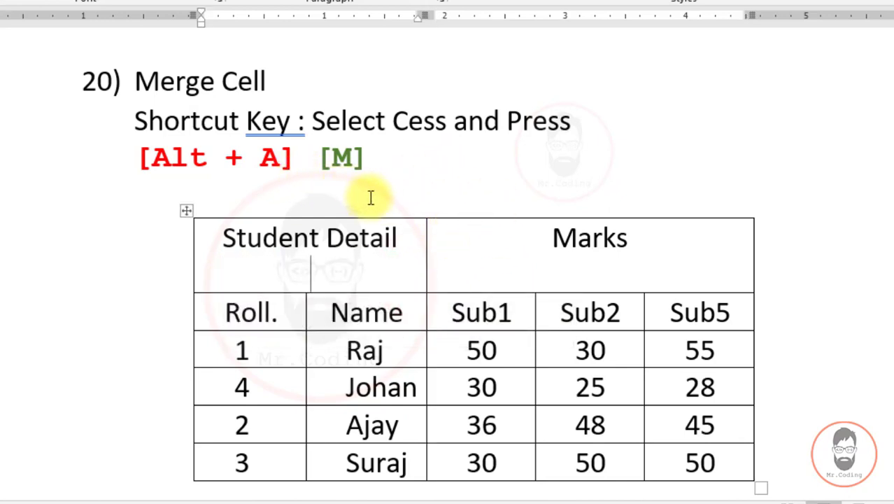
pyautogui.scroll(-5, 829, 189)
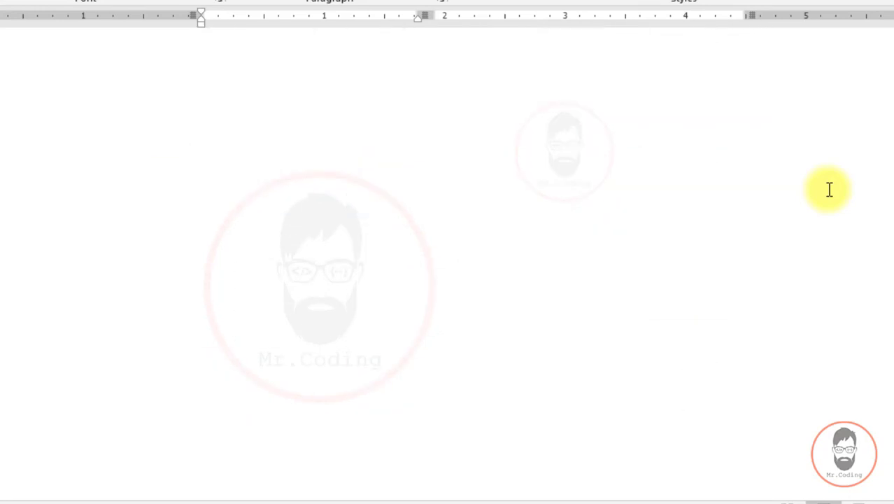
# - Split the tip 21 Student Detail header cell into 2 columns and 1 row, leaving the new cell empty
pyautogui.scroll(-3, 829, 189)
pyautogui.scroll(-4, 824, 192)
pyautogui.scroll(1, 300, 239)
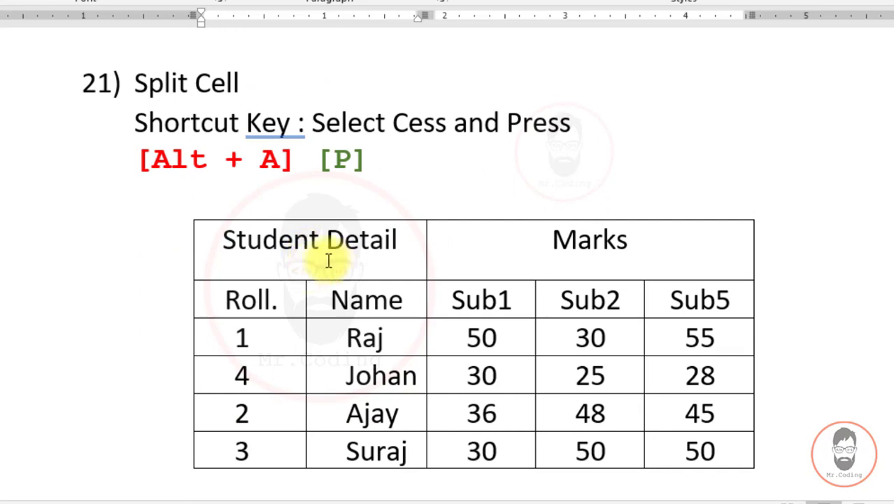
pyautogui.click(325, 258)
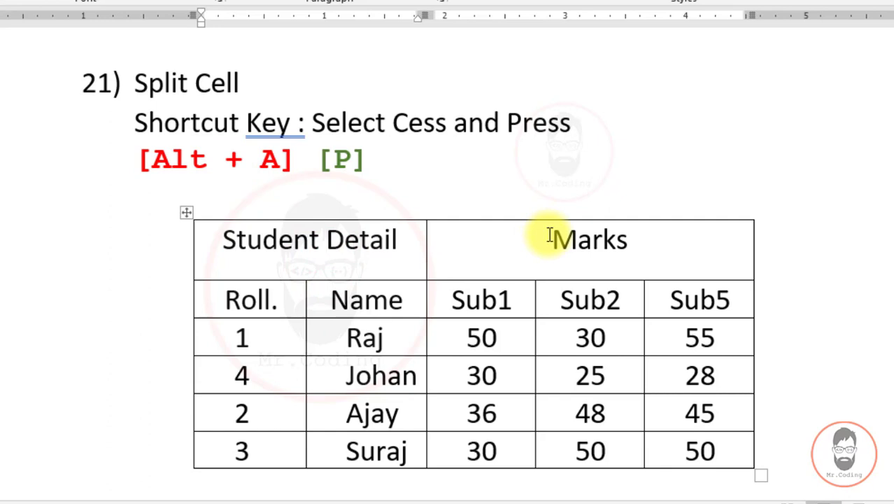
pyautogui.hotkey('alt', 'a')
pyautogui.press('p')
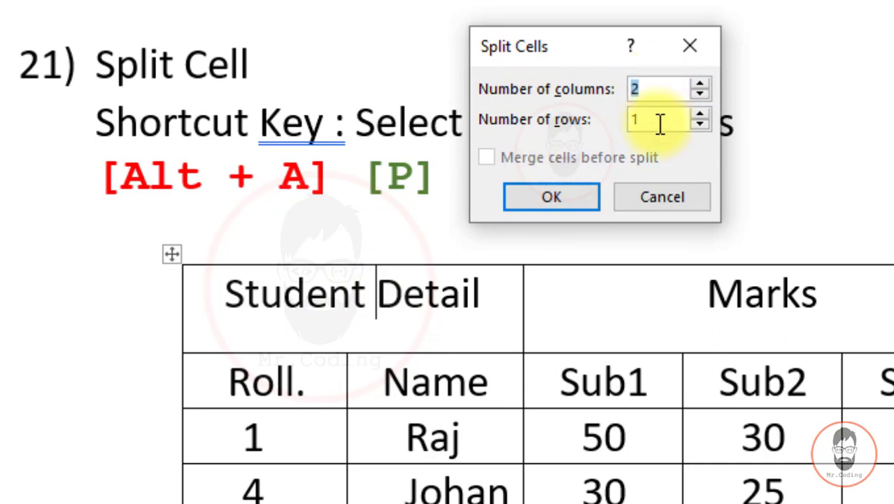
pyautogui.click(544, 188)
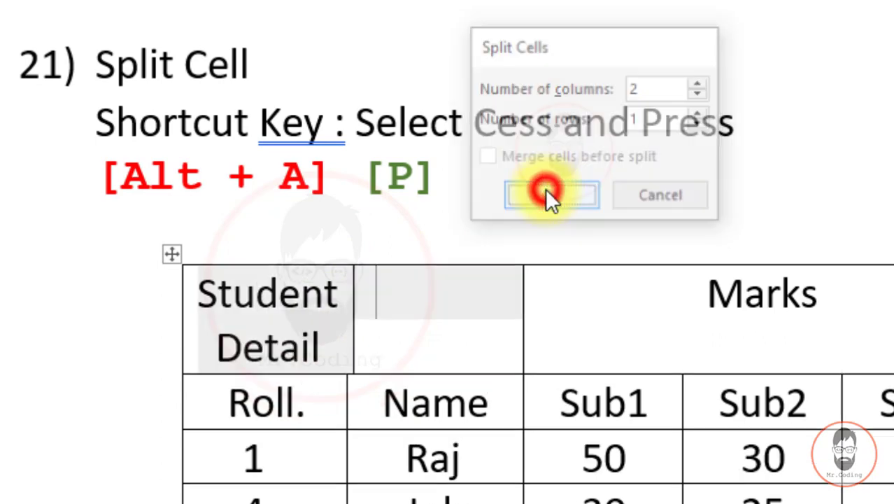
pyautogui.click(378, 340)
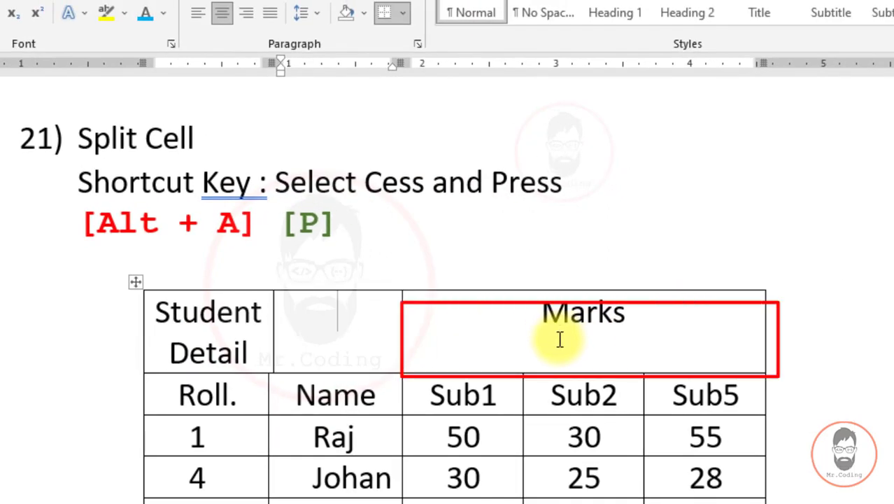
# - Split the Marks header cell into 3 columns, keeping Marks in the first and two empty cells beside it
pyautogui.click(651, 318)
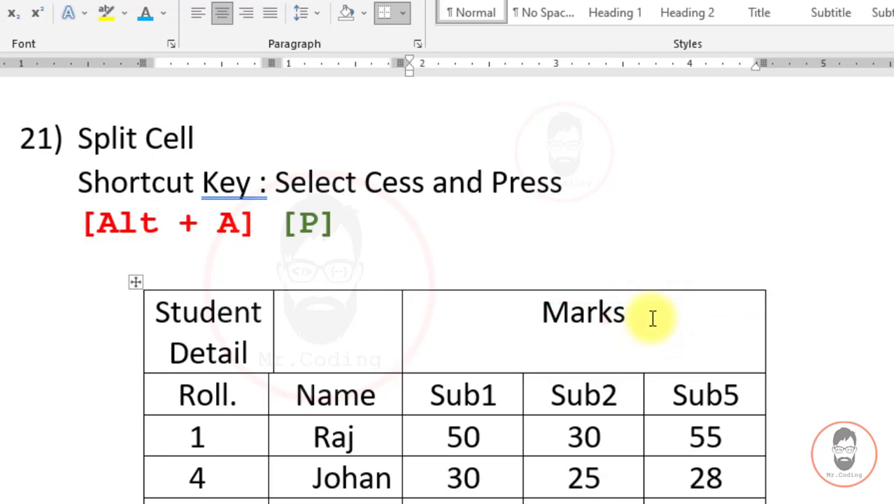
pyautogui.press('alt')
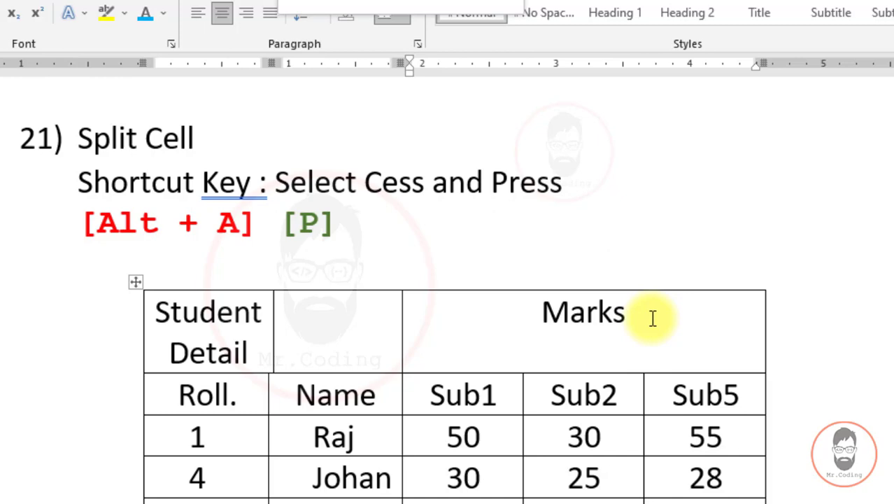
pyautogui.press('p')
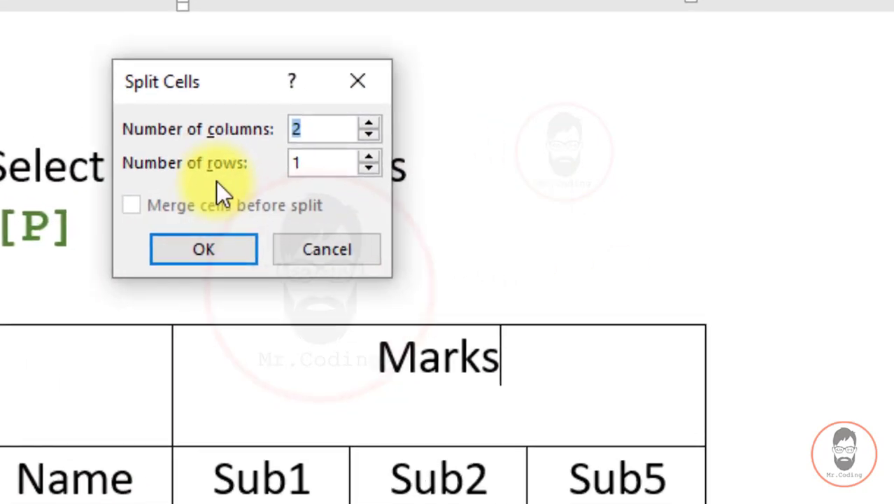
pyautogui.click(321, 116)
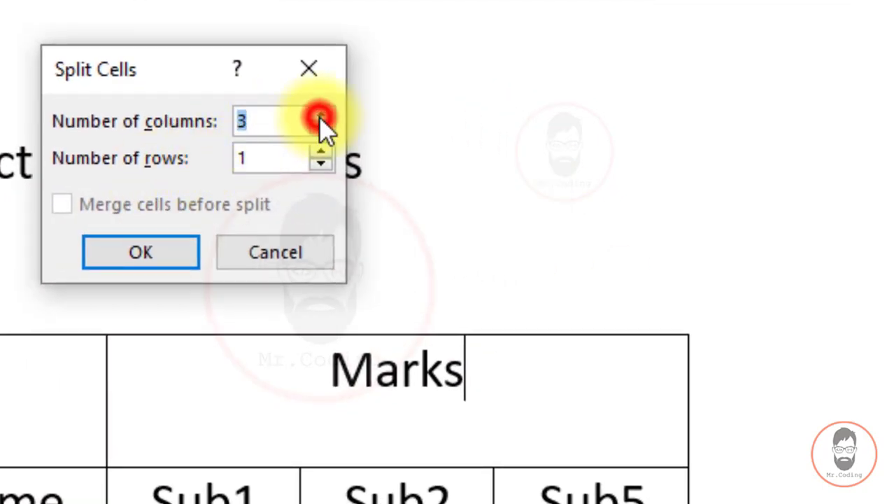
pyautogui.click(183, 250)
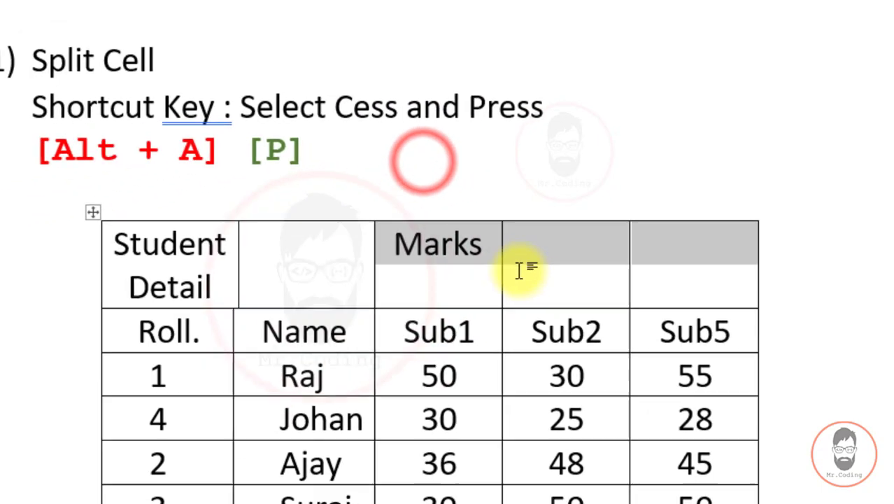
pyautogui.click(515, 257)
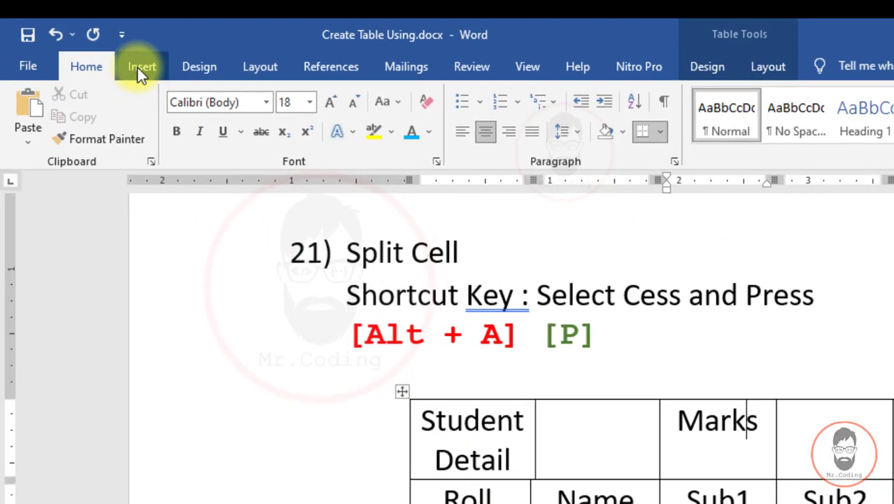
# - Show the Insert ribbon with its Pictures, Shapes, SmartArt and Chart commands
pyautogui.click(156, 76)
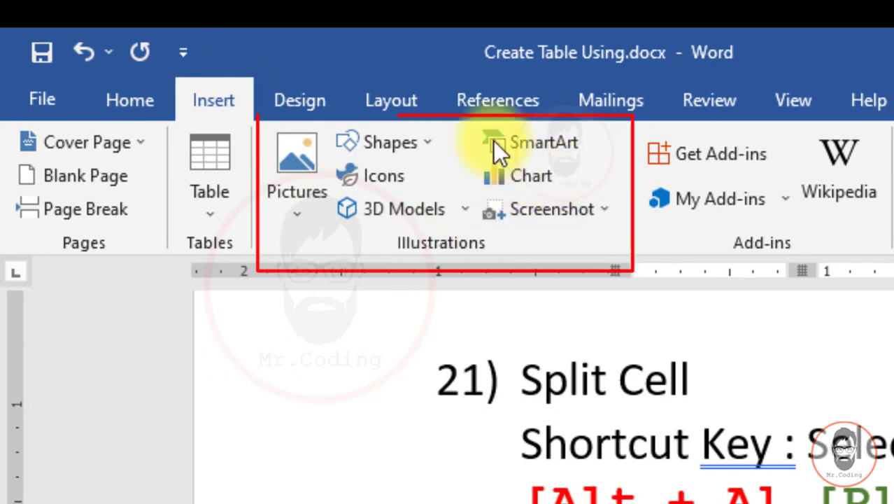